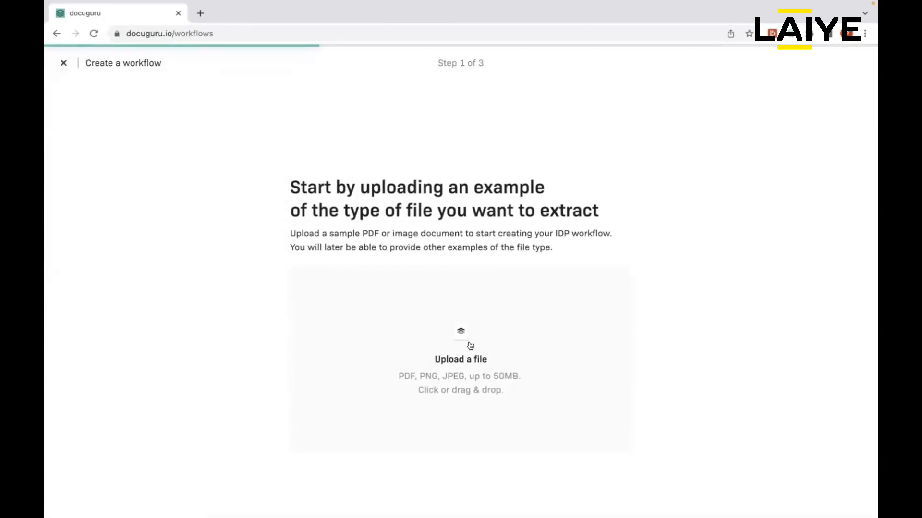
- Upload "Invoice - 78378934.pdf" from the Travel Invoices folder as the workflow's example document
click(513, 333)
double_click(376, 321)
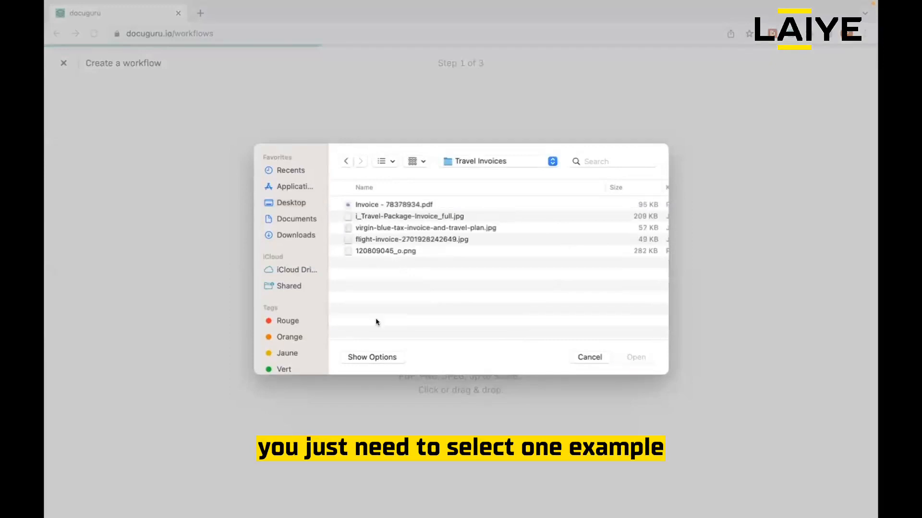
double_click(421, 205)
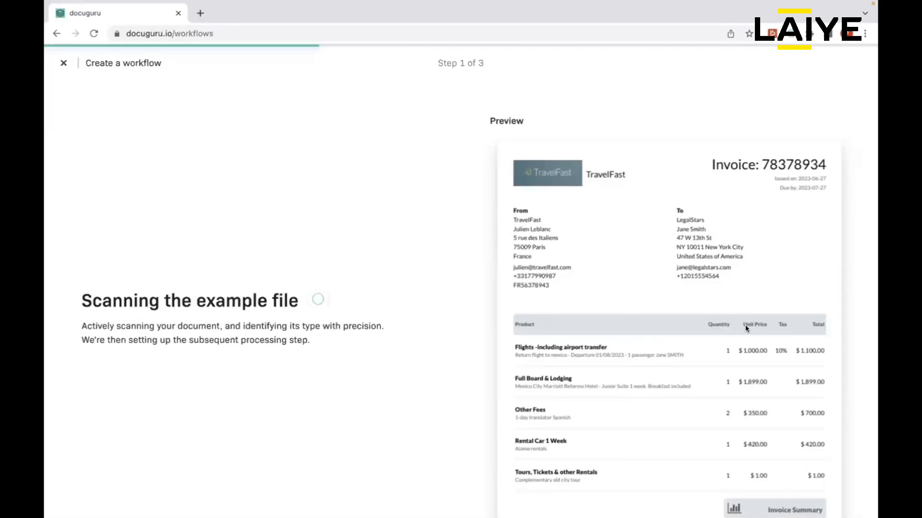
- Look over the invoice preview, set the document type to Travel Invoice and proceed to the data selection
scroll(746, 328, down, 3)
scroll(746, 329, up, 3)
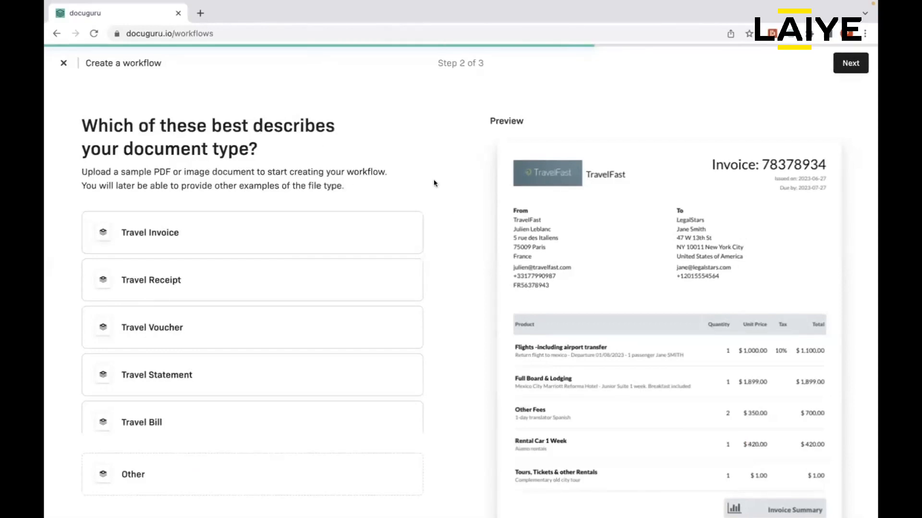
click(329, 234)
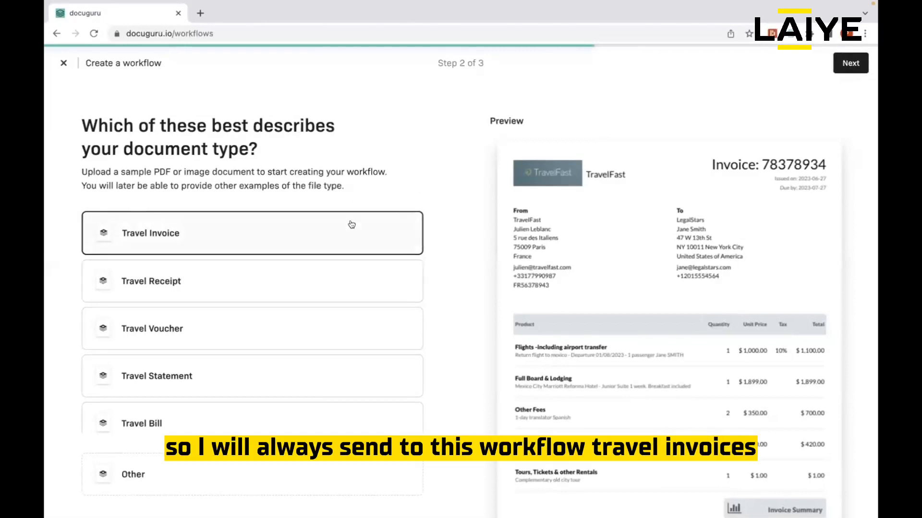
click(842, 63)
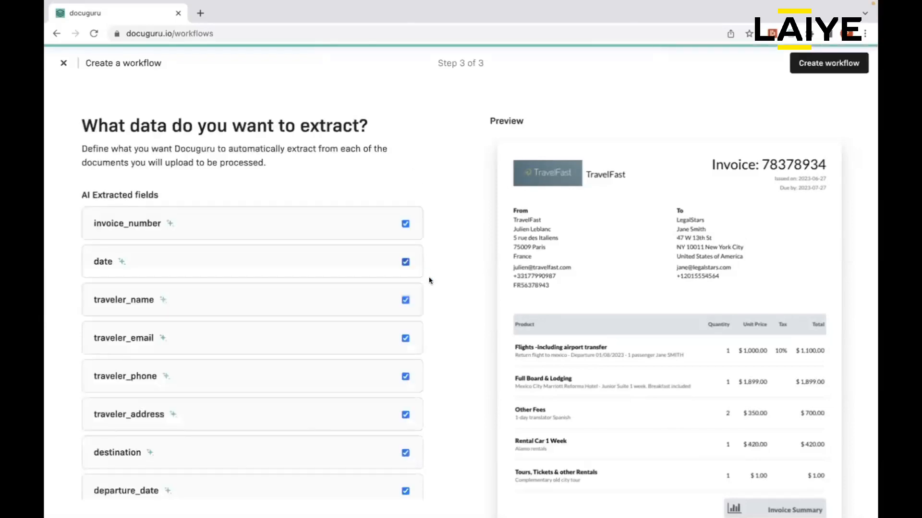
- Review the AI-suggested extraction fields, keep all of them selected and create the workflow
scroll(305, 313, down, 1)
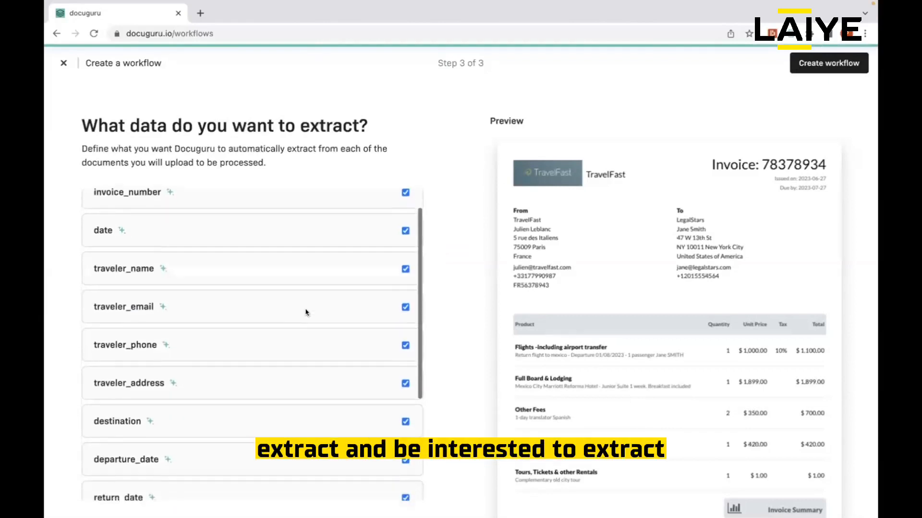
scroll(305, 313, up, 1)
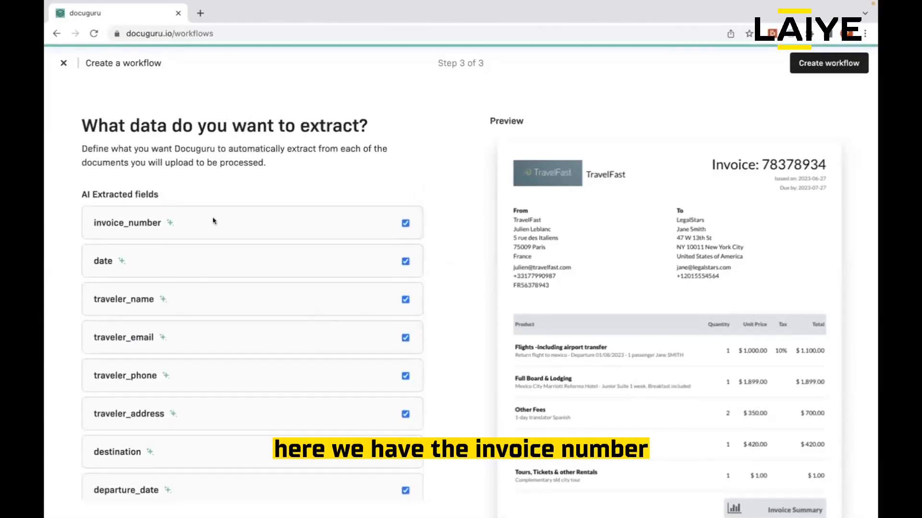
scroll(305, 414, down, 1)
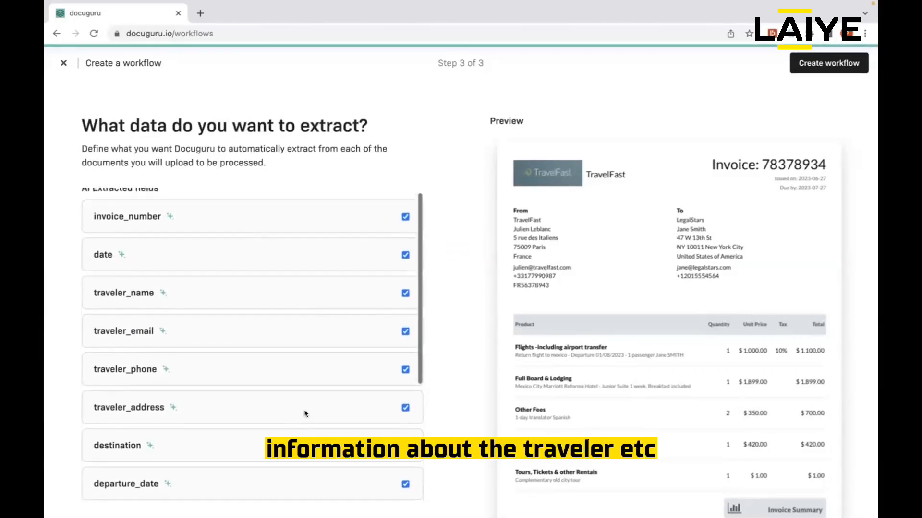
scroll(304, 413, down, 5)
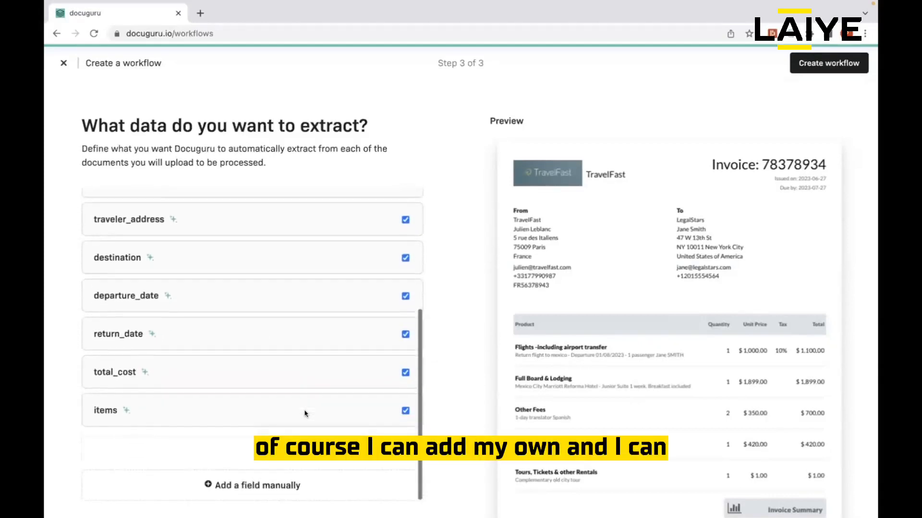
click(405, 373)
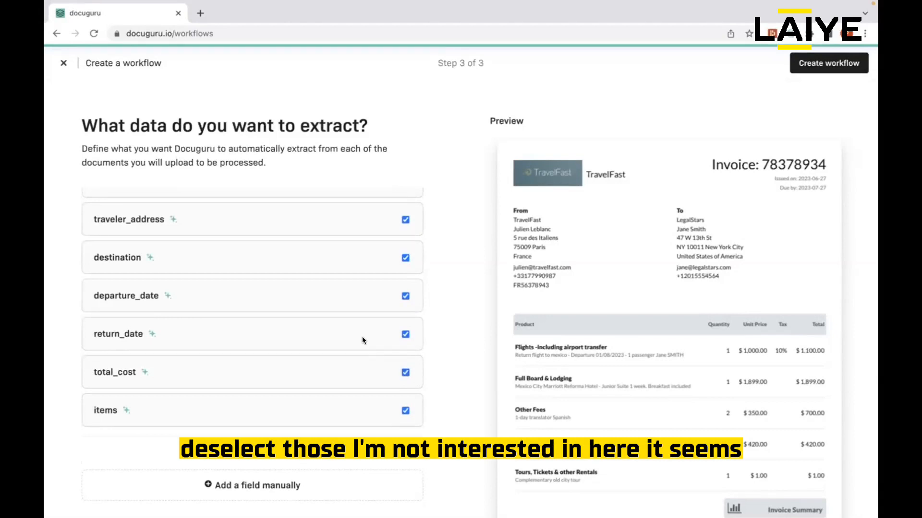
scroll(362, 336, up, 4)
scroll(362, 339, up, 2)
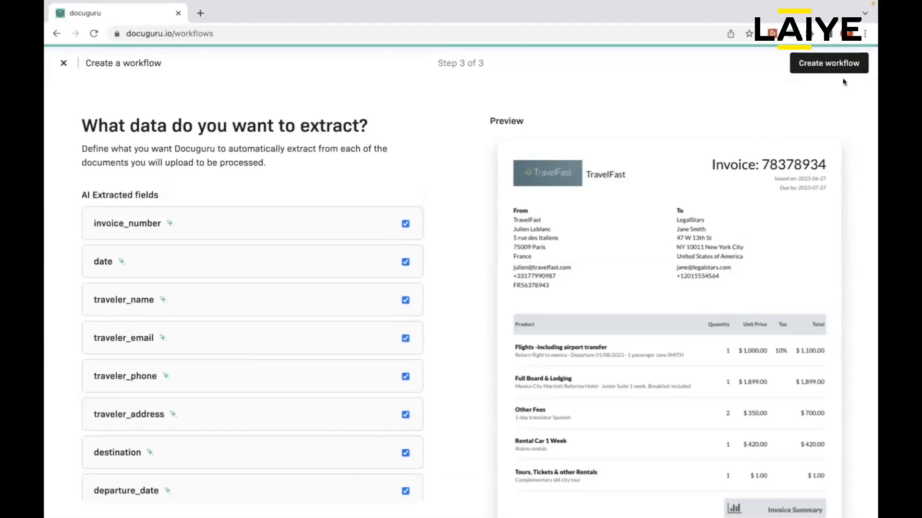
click(831, 64)
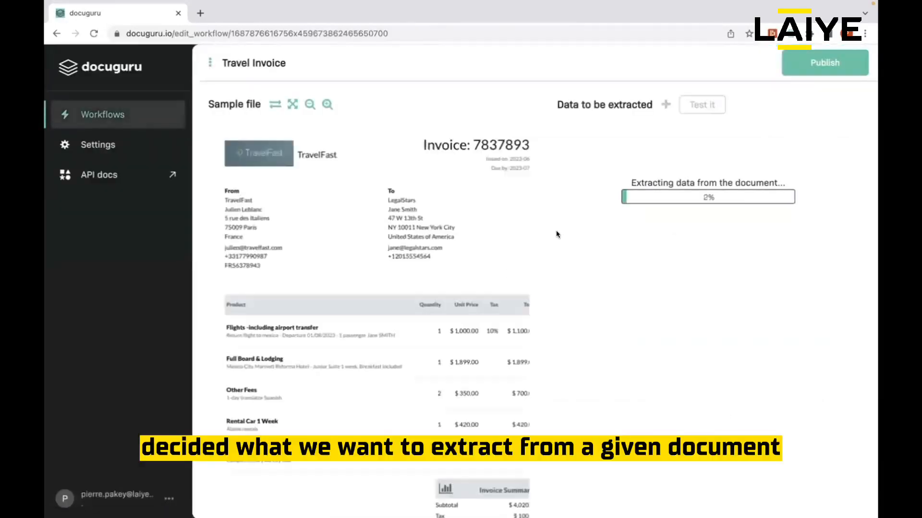
- Fit the sample invoice in view and check the extracted fields from invoice_number through total_cost against it
click(309, 104)
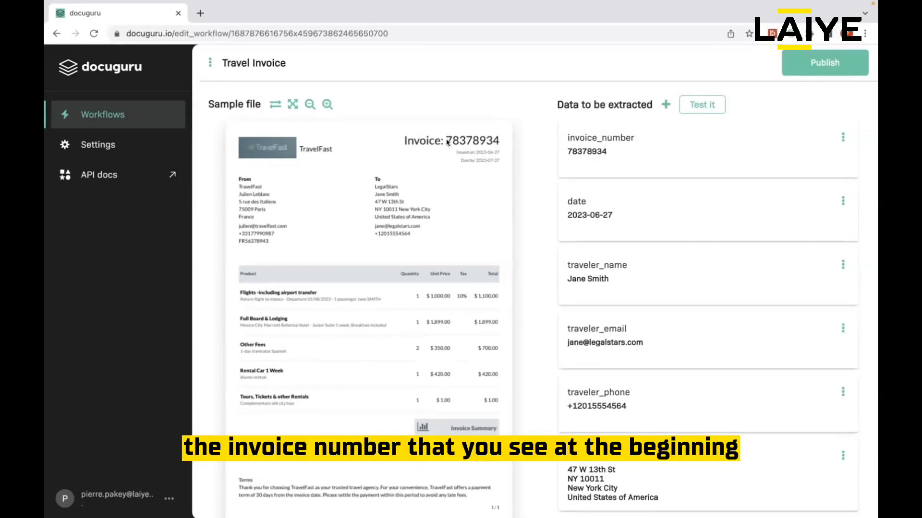
scroll(607, 230, down, 2)
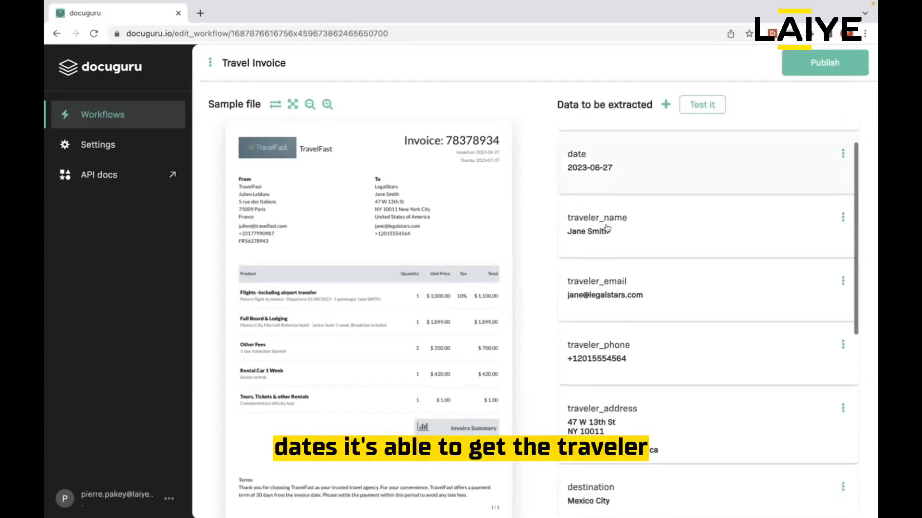
scroll(584, 251, down, 1)
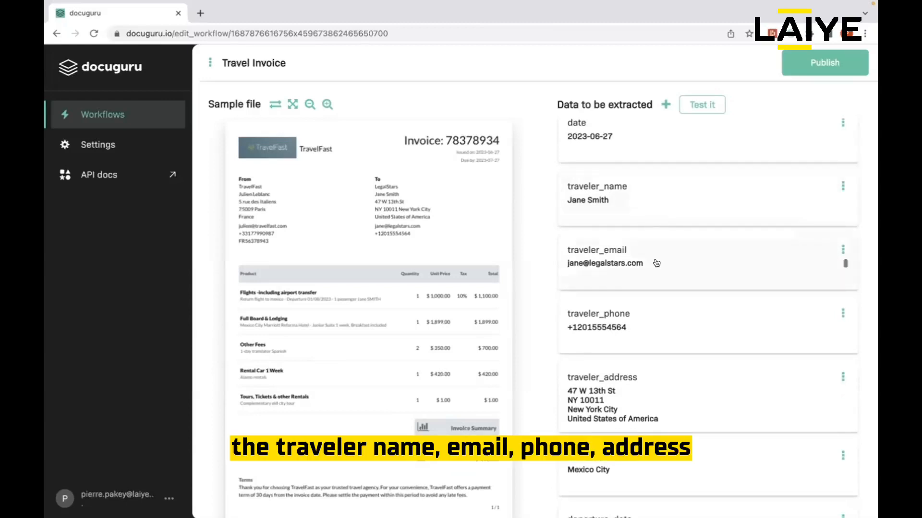
scroll(629, 342, down, 3)
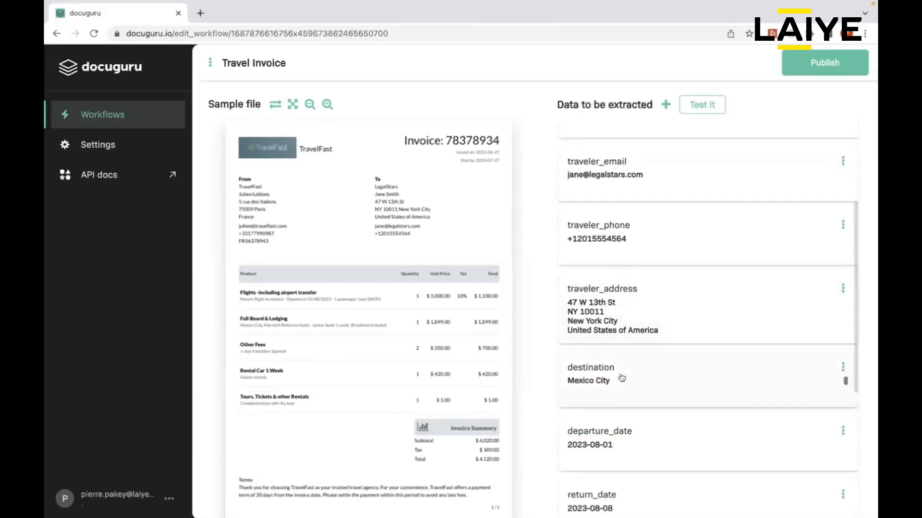
scroll(537, 341, down, 5)
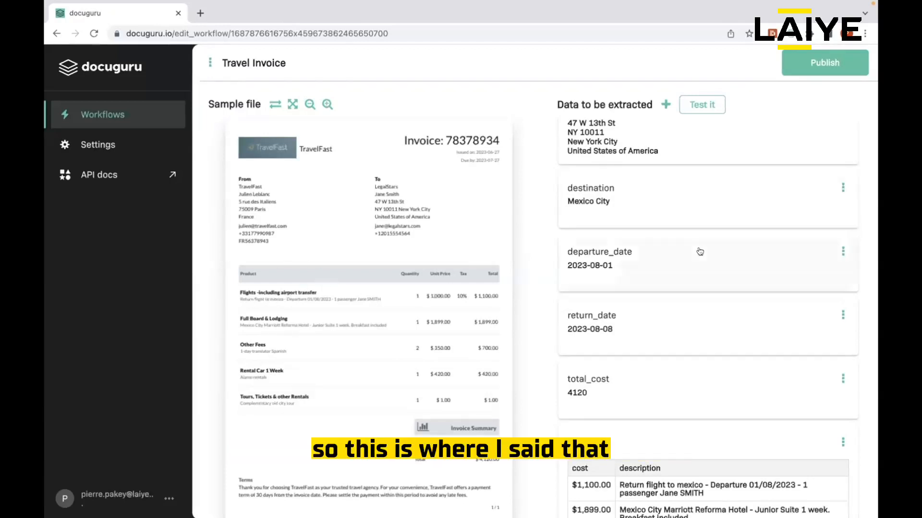
scroll(700, 251, down, 1)
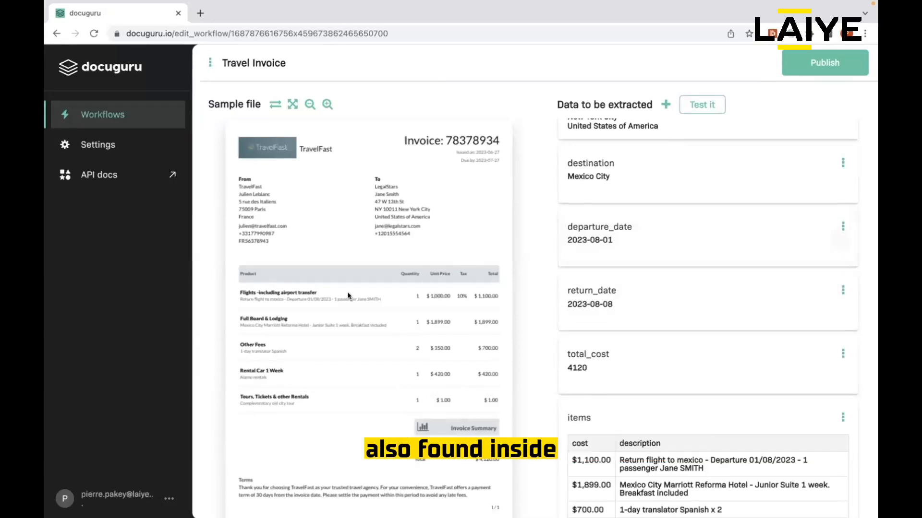
- Examine the product lines and their descriptions on the enlarged sample invoice, then return to the full-page view
click(328, 104)
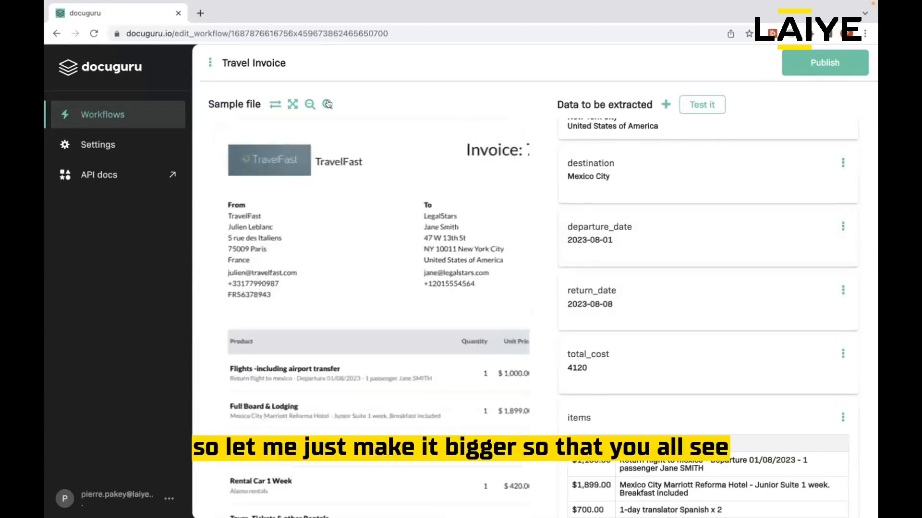
click(327, 104)
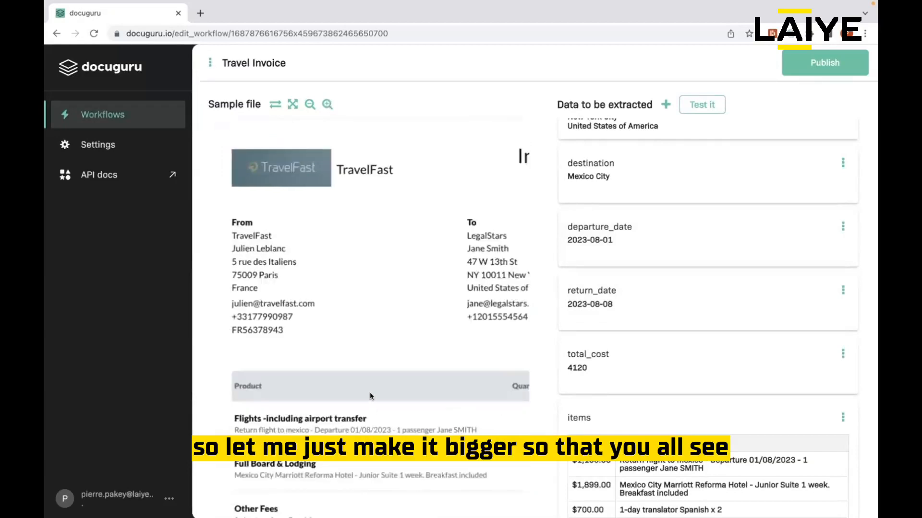
scroll(370, 394, down, 3)
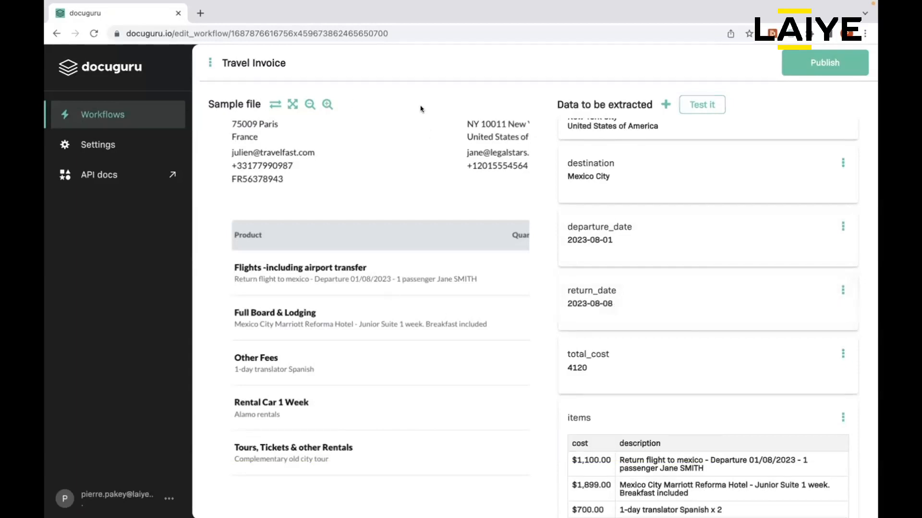
click(310, 105)
click(310, 104)
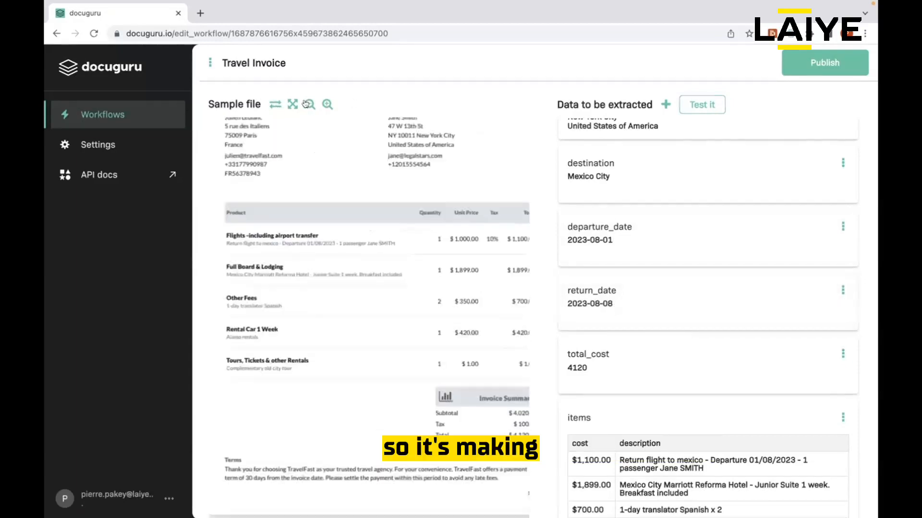
click(309, 104)
scroll(464, 277, up, 1)
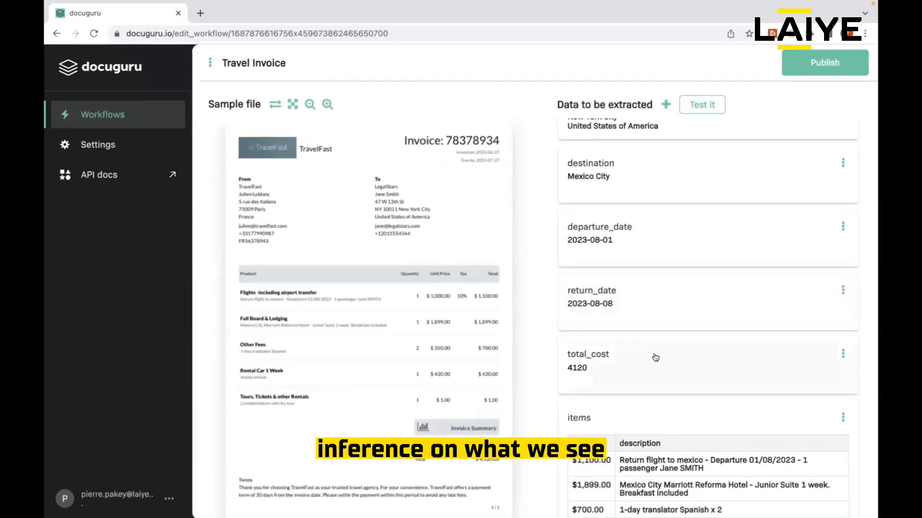
- Review the extracted items table and the full list of data to be extracted
scroll(654, 356, down, 2)
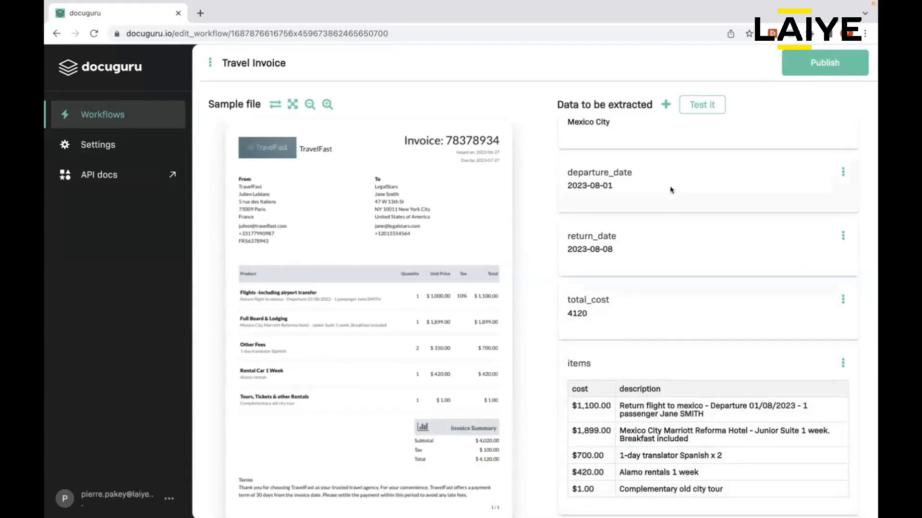
scroll(576, 235, up, 9)
scroll(576, 235, down, 9)
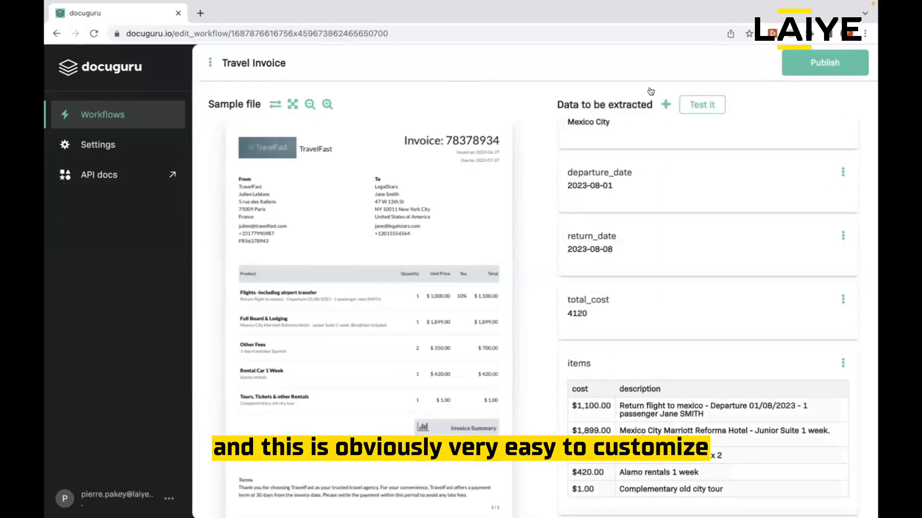
- Add a Simple data point named "tax" to the data to be extracted
click(665, 104)
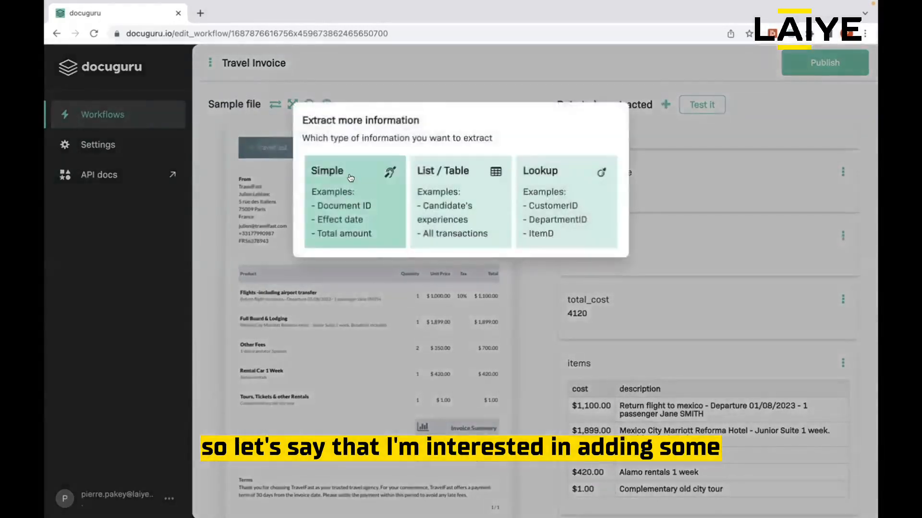
click(353, 199)
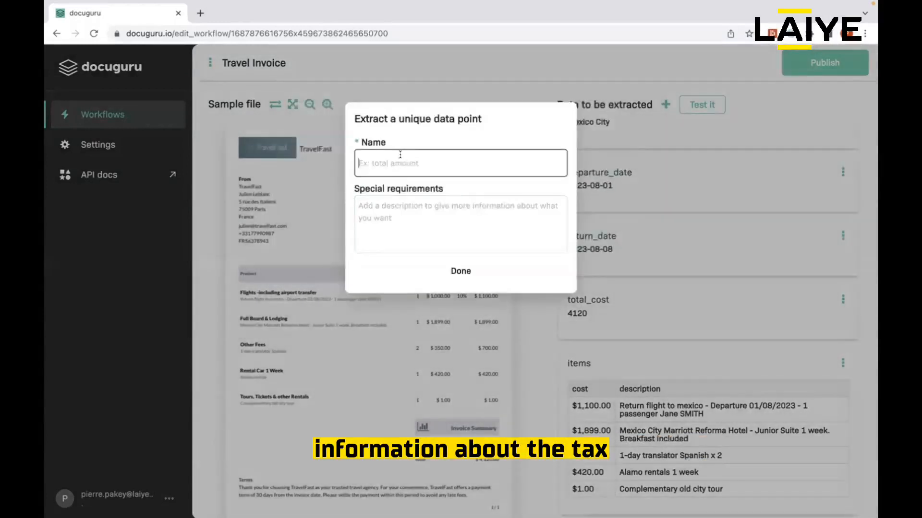
text(tax)
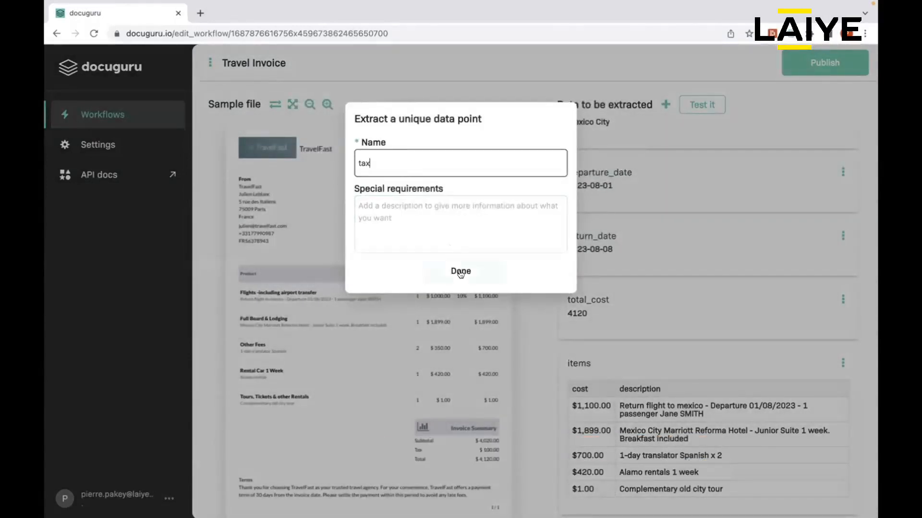
click(460, 271)
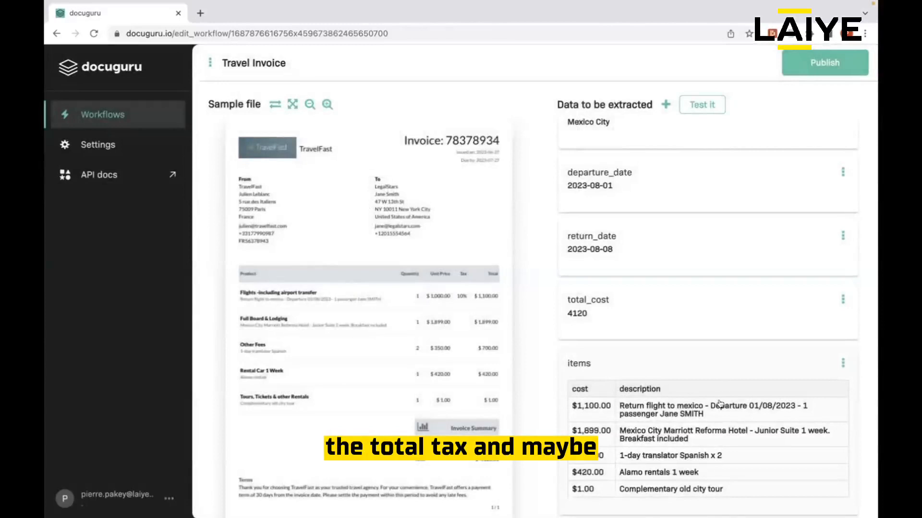
- Add a "tax" property to the items table and review the updated extraction results
scroll(704, 403, down, 2)
click(652, 310)
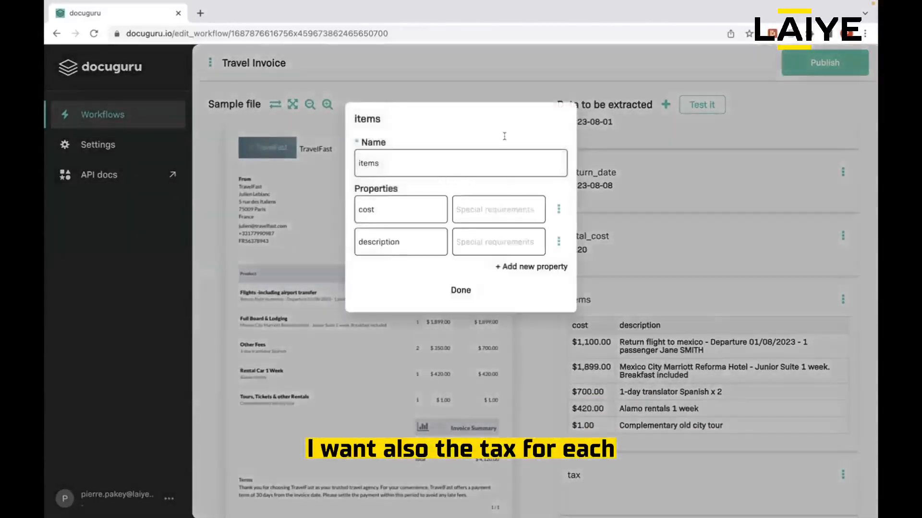
click(545, 270)
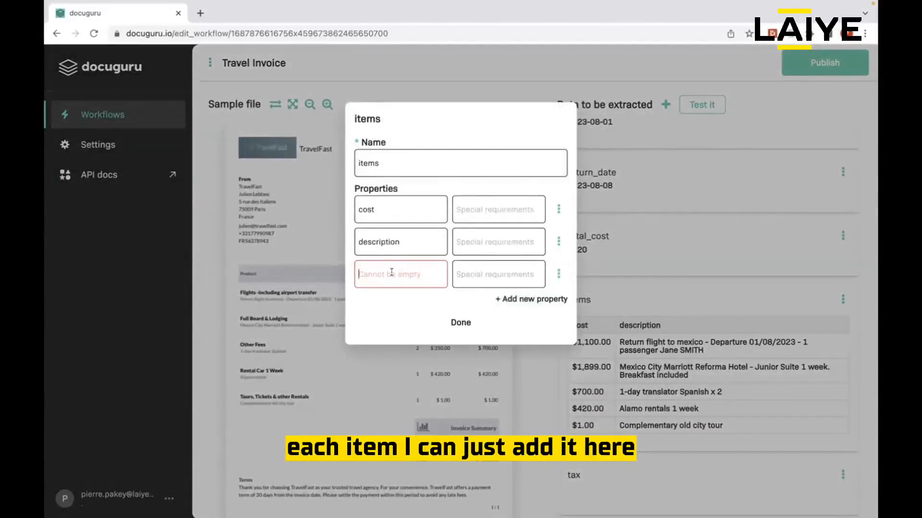
text(tax)
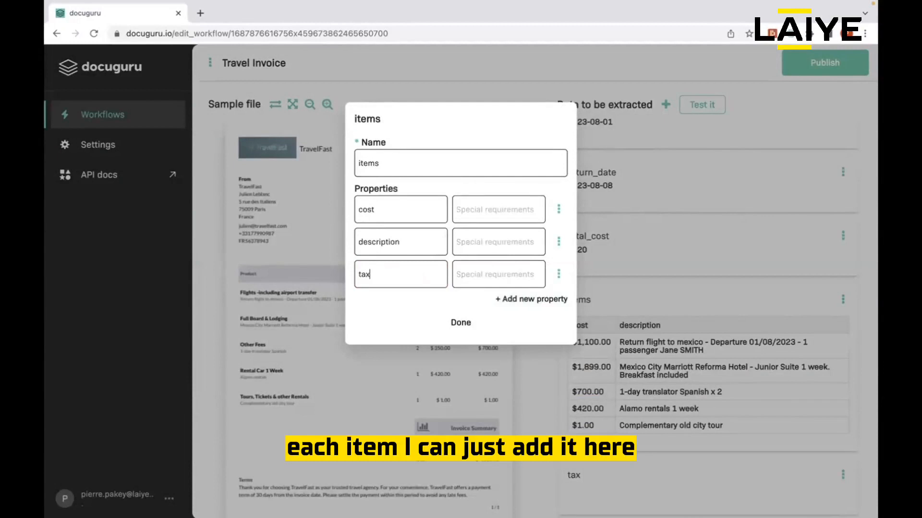
click(442, 323)
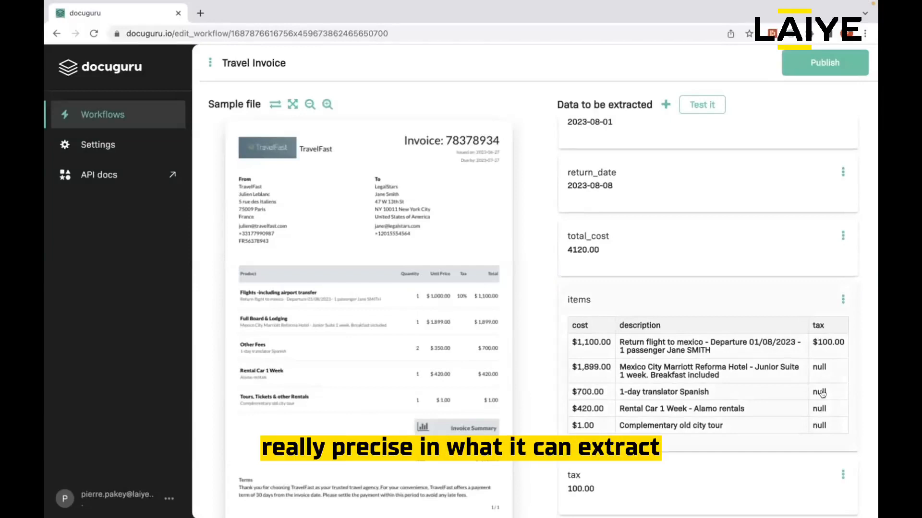
scroll(699, 275, up, 10)
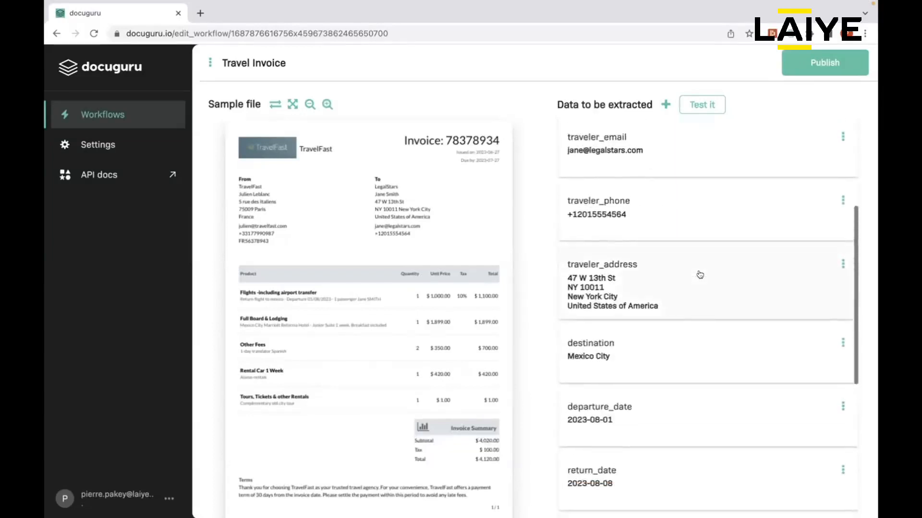
scroll(695, 257, down, 10)
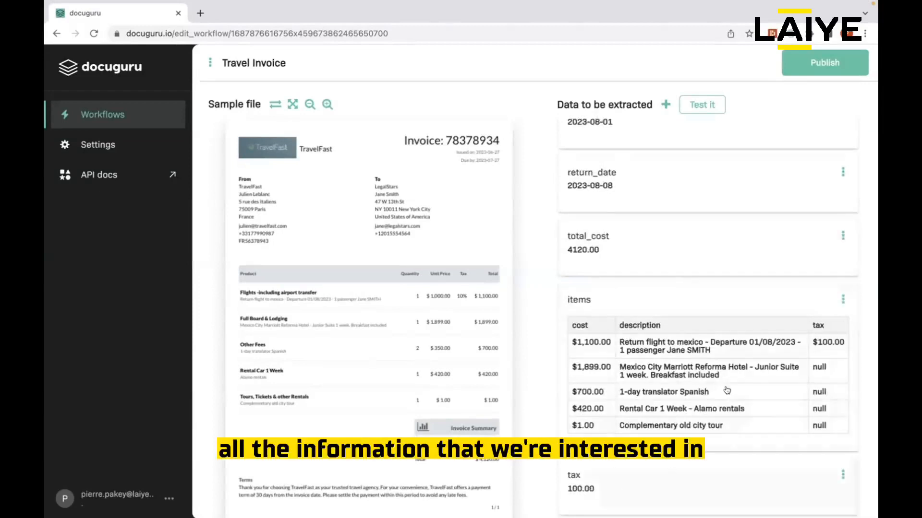
- Publish the Travel Invoice workflow and start using it
scroll(673, 312, up, 10)
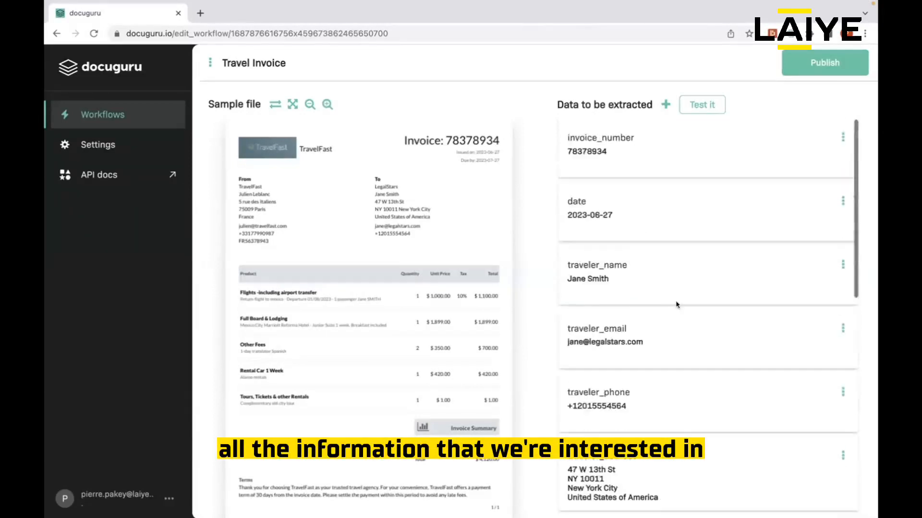
click(826, 70)
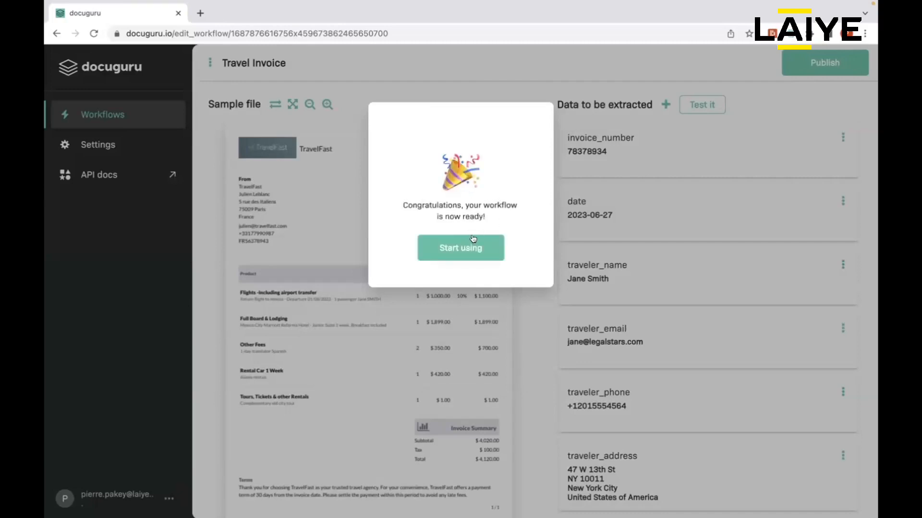
click(462, 248)
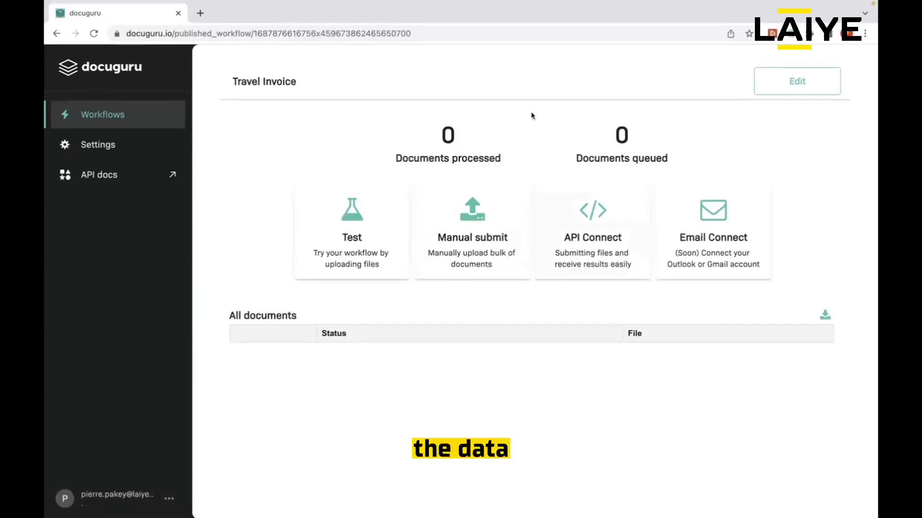
- Manually submit the four image invoices from the Travel Invoices folder, leaving out the PDF, and process them
click(477, 234)
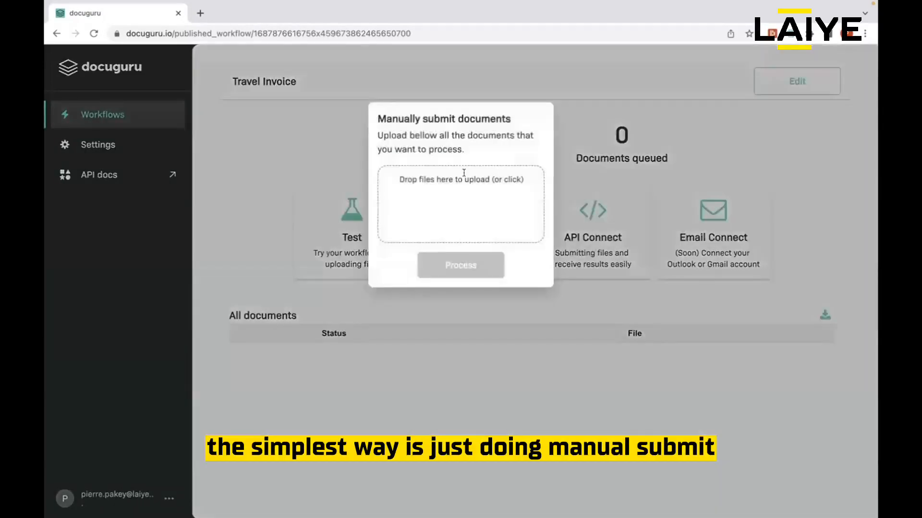
click(465, 176)
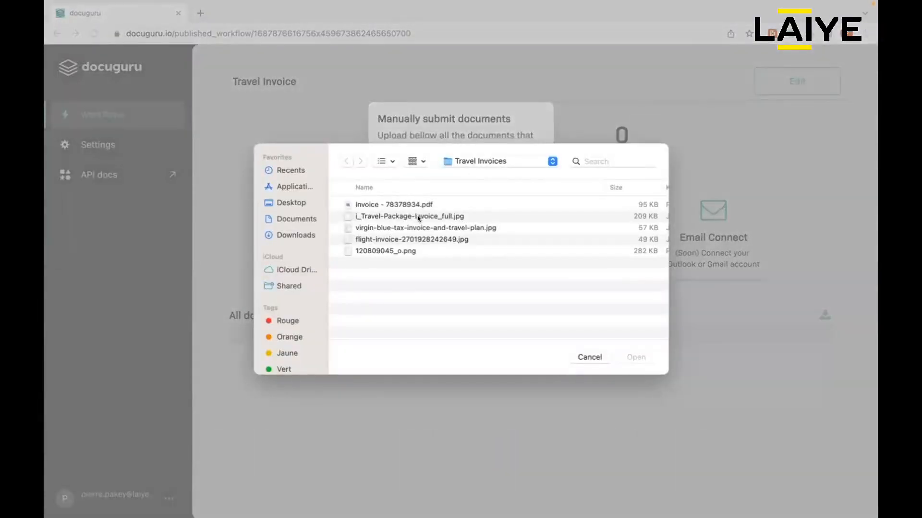
drag(418, 219, 570, 308)
click(636, 357)
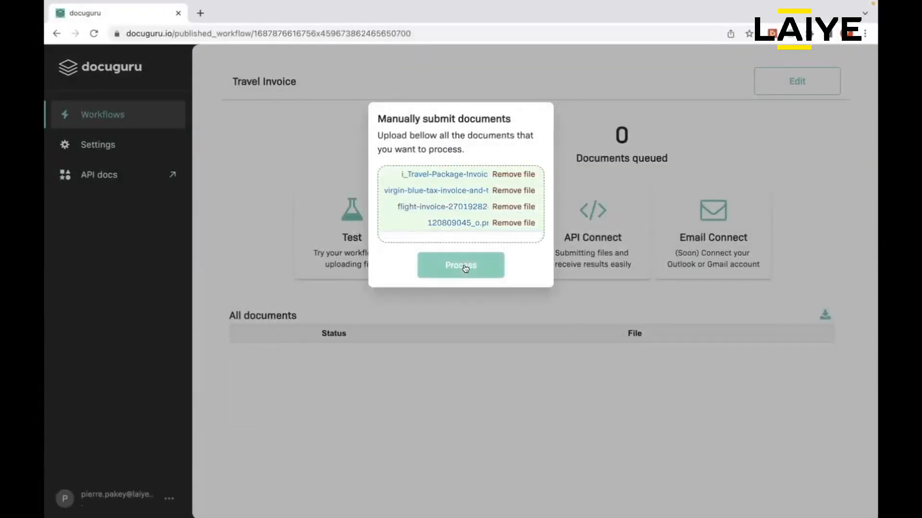
click(463, 266)
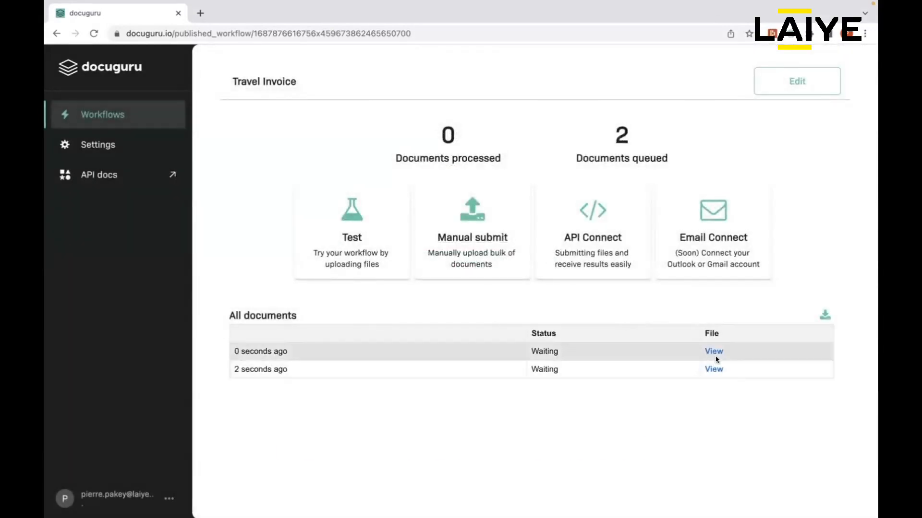
- View three of the submitted invoice files to compare their layouts, then return to the workflow's documents list
click(713, 352)
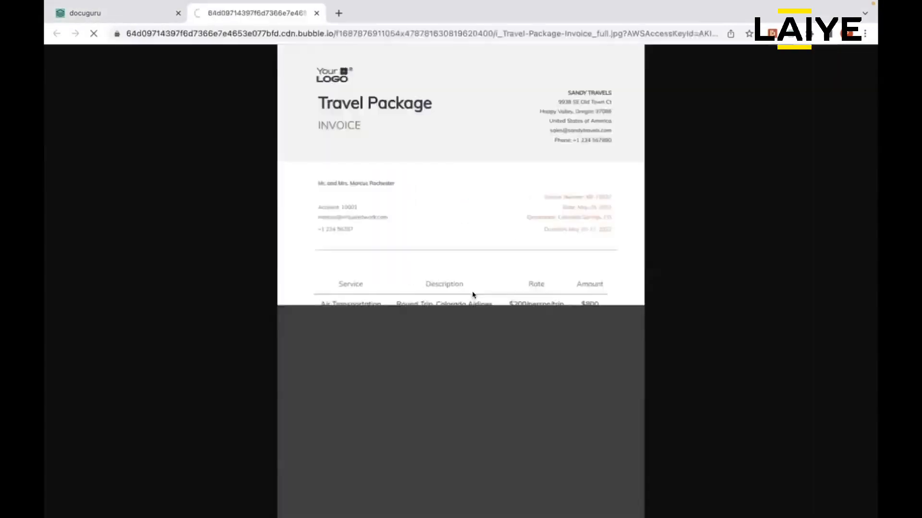
click(112, 18)
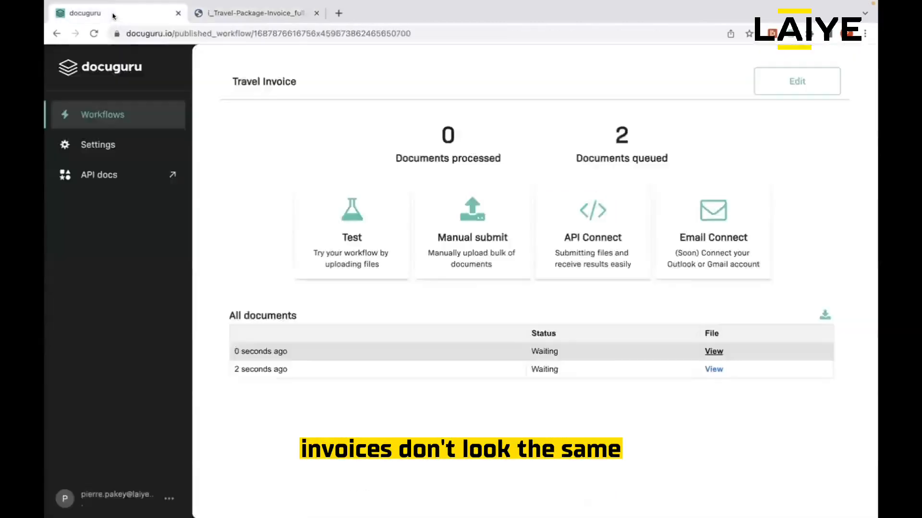
click(720, 370)
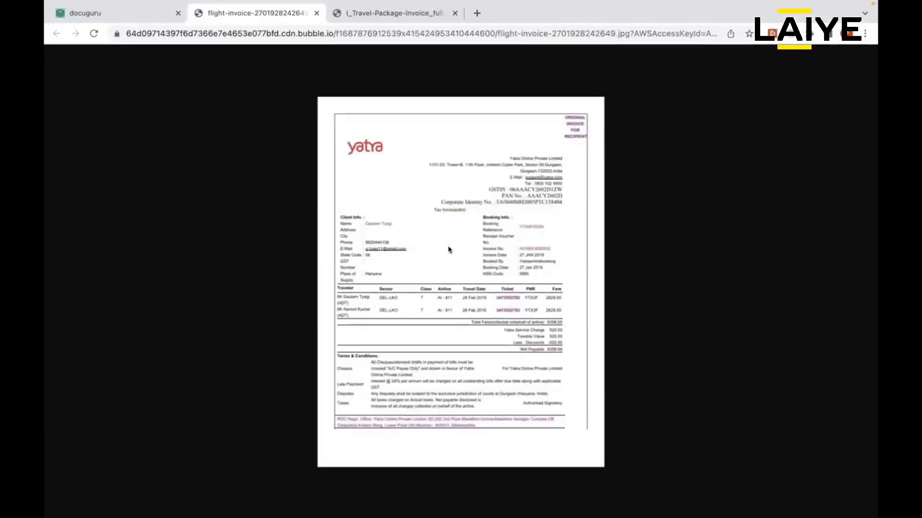
click(127, 12)
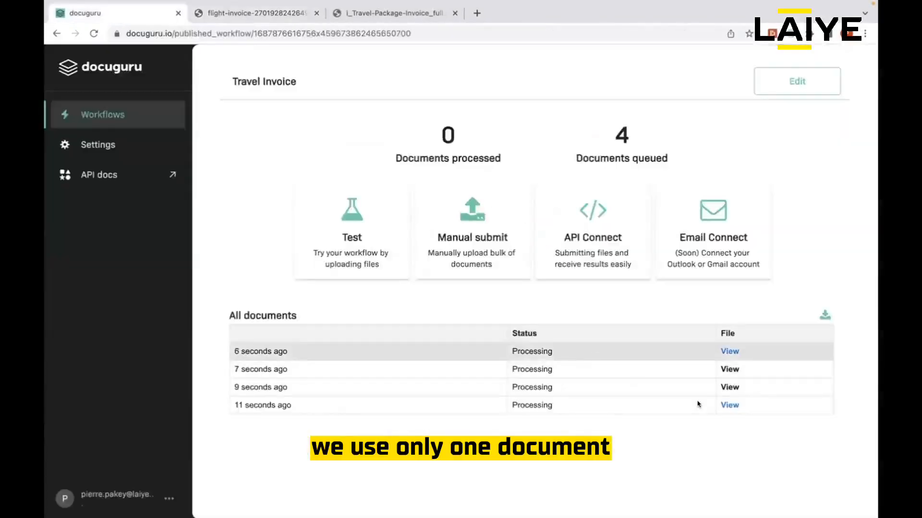
click(730, 406)
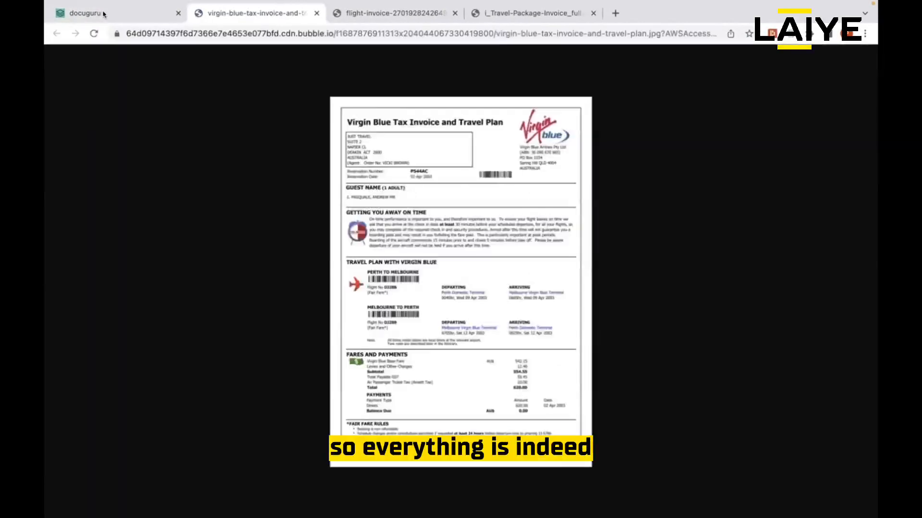
click(102, 13)
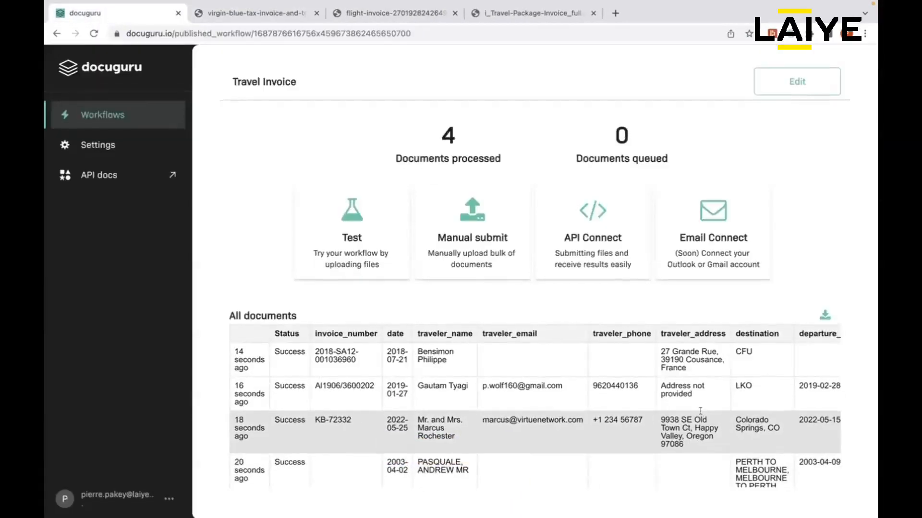
- Review the extracted data across all columns of the documents table, comparing the formats of the destination values
scroll(375, 389, right, 10)
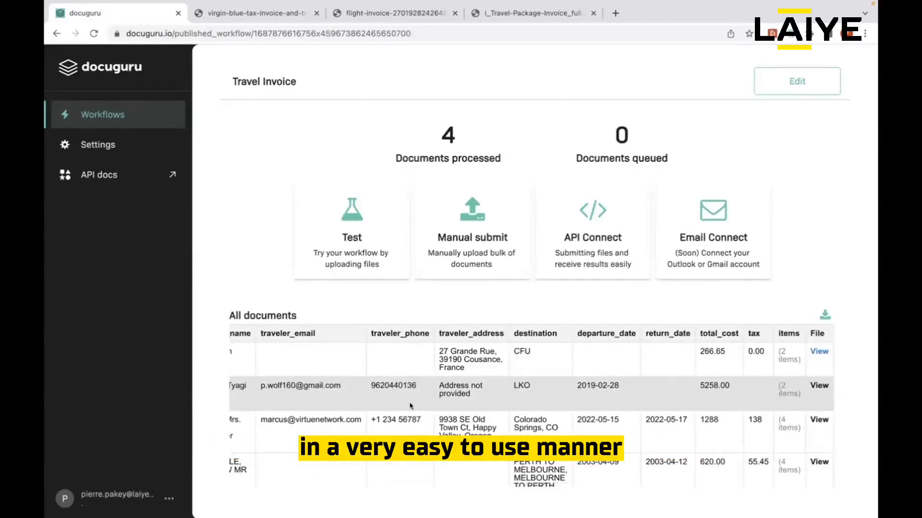
scroll(410, 406, left, 5)
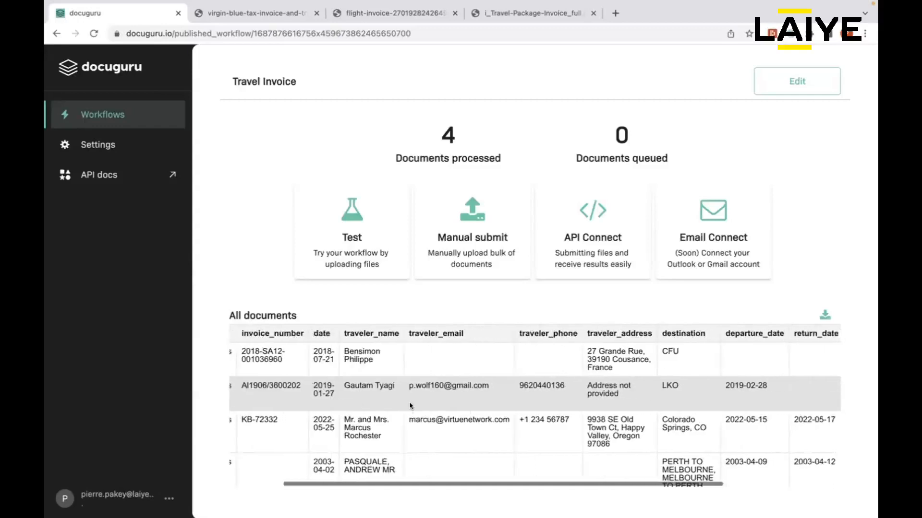
scroll(410, 406, right, 3)
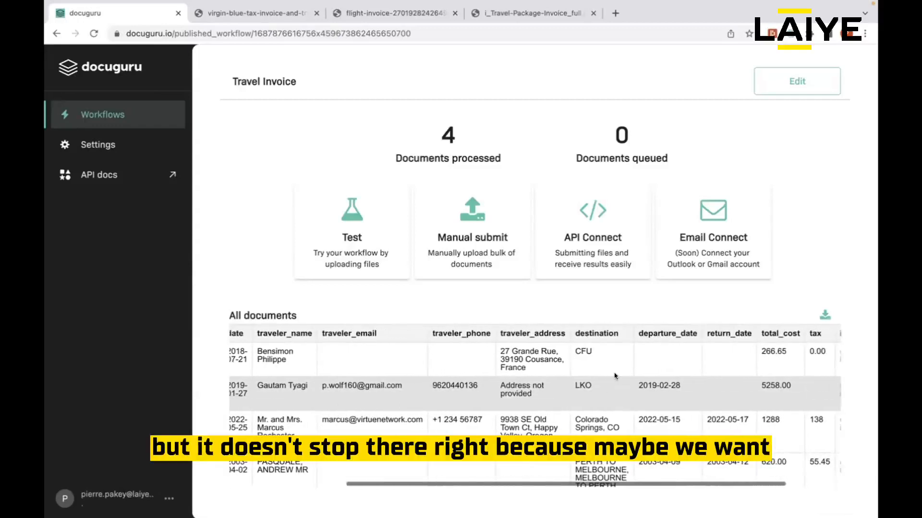
scroll(625, 431, right, 2)
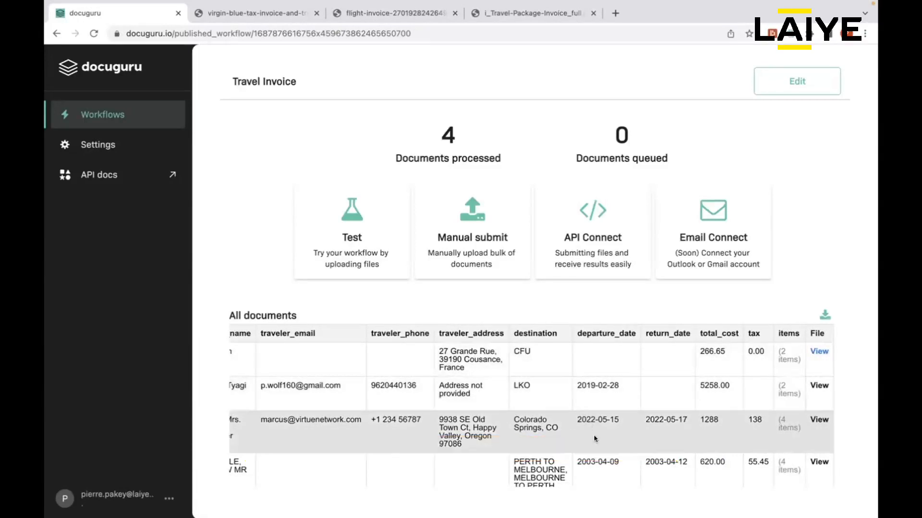
double_click(515, 349)
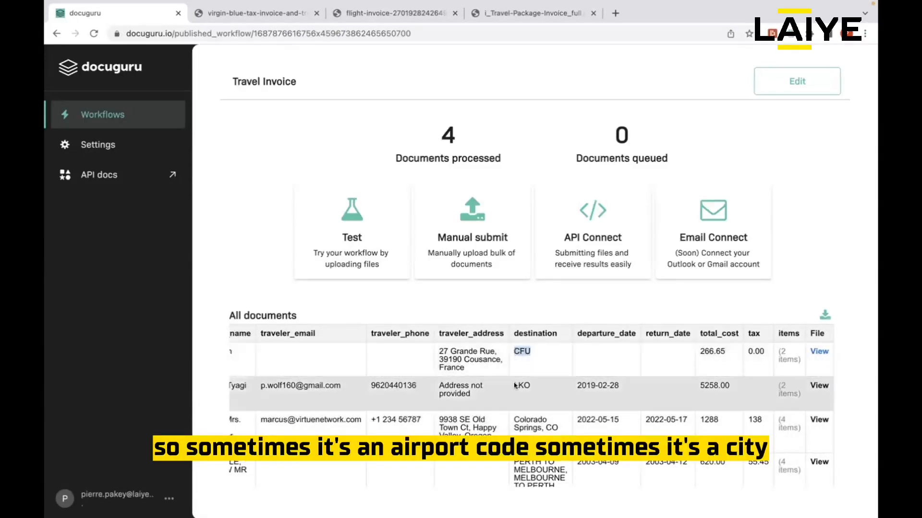
double_click(524, 419)
click(565, 416)
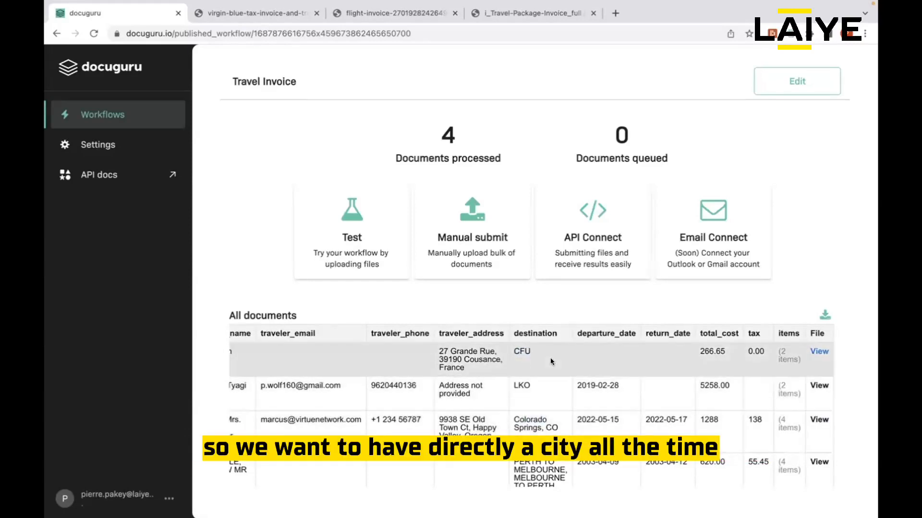
- Edit the workflow's destination field with special requirement "Always a city. If finding an airport code or airport, output the nearest large city. CDG -> Paris"
click(796, 81)
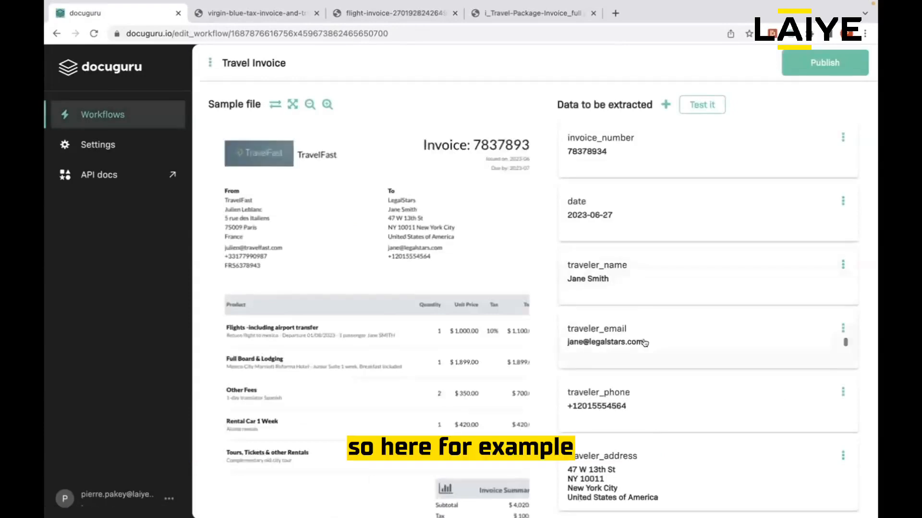
scroll(643, 343, down, 9)
scroll(642, 339, up, 3)
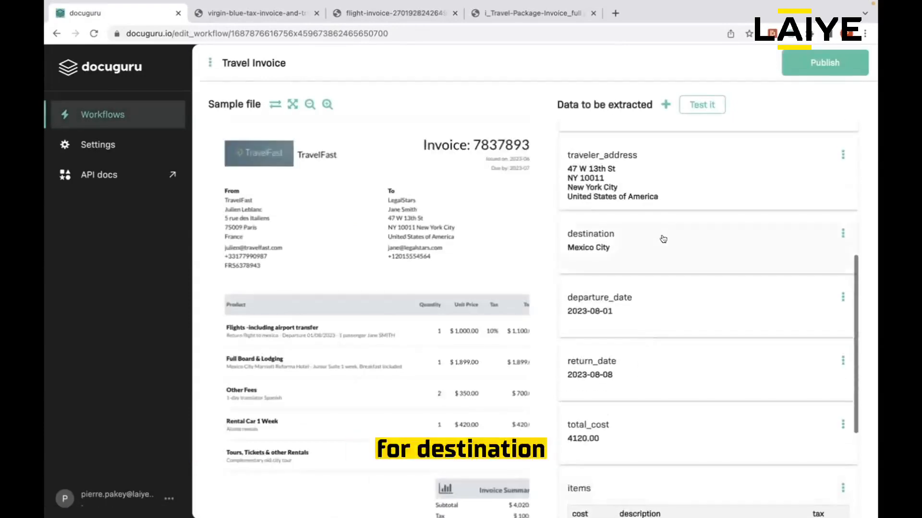
click(663, 239)
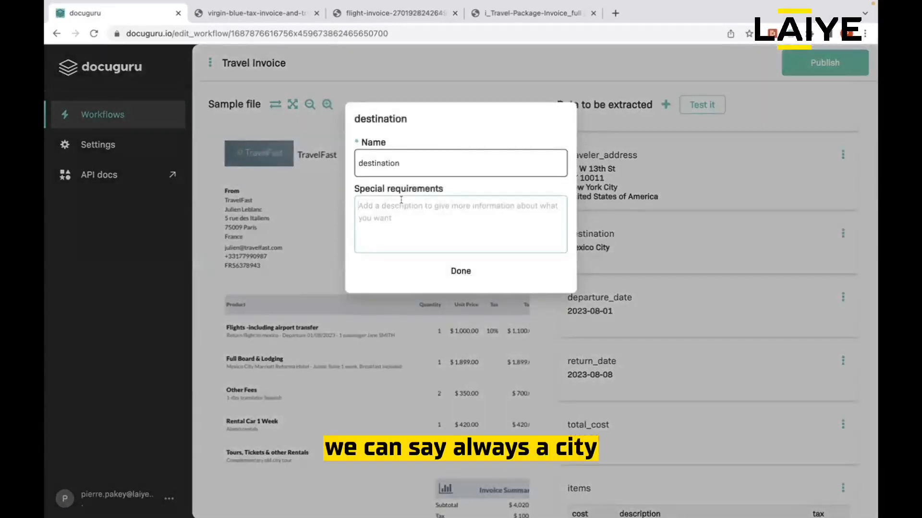
text(Always a c)
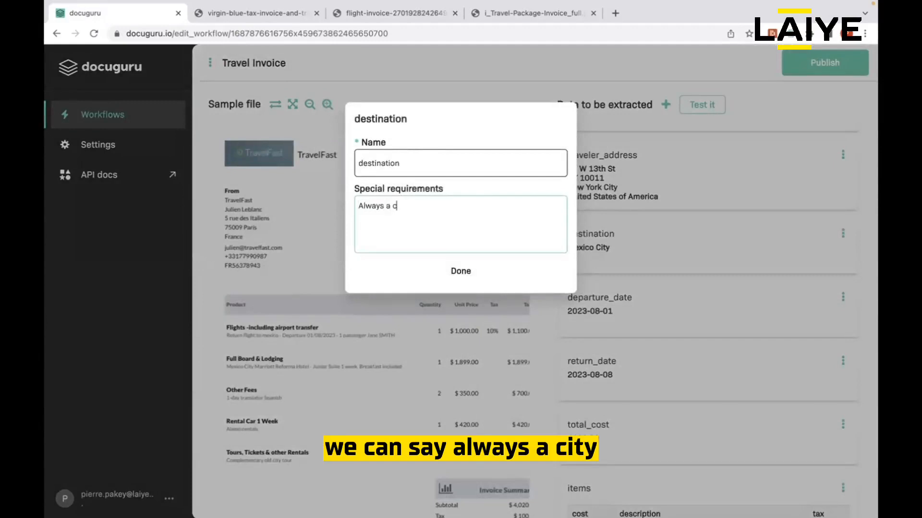
text(ity. If)
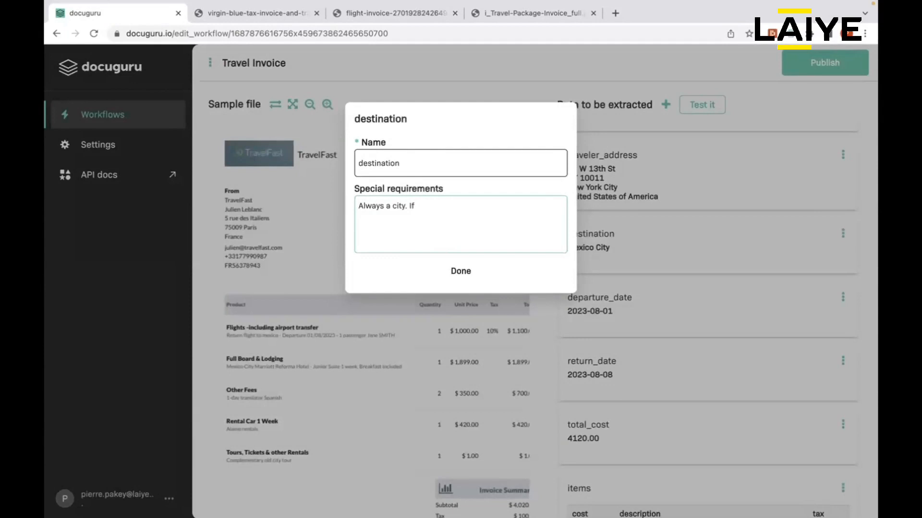
text( finding )
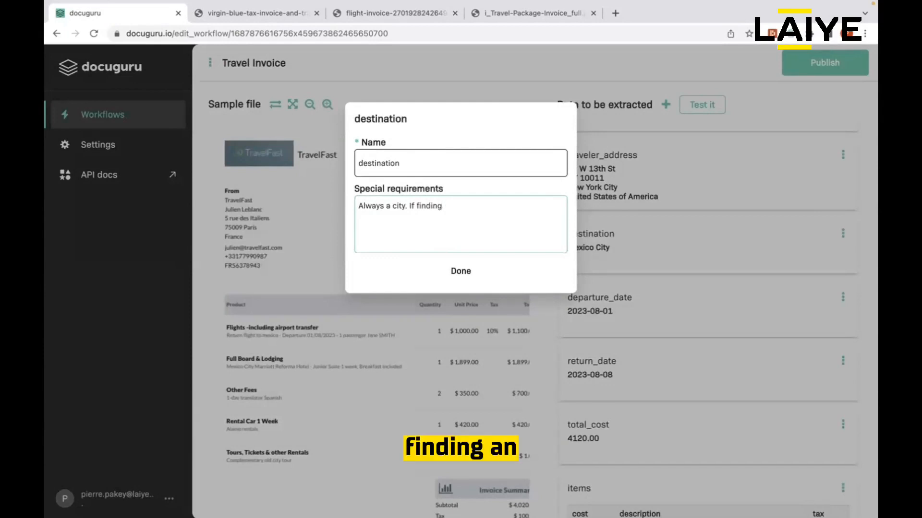
text(an airport)
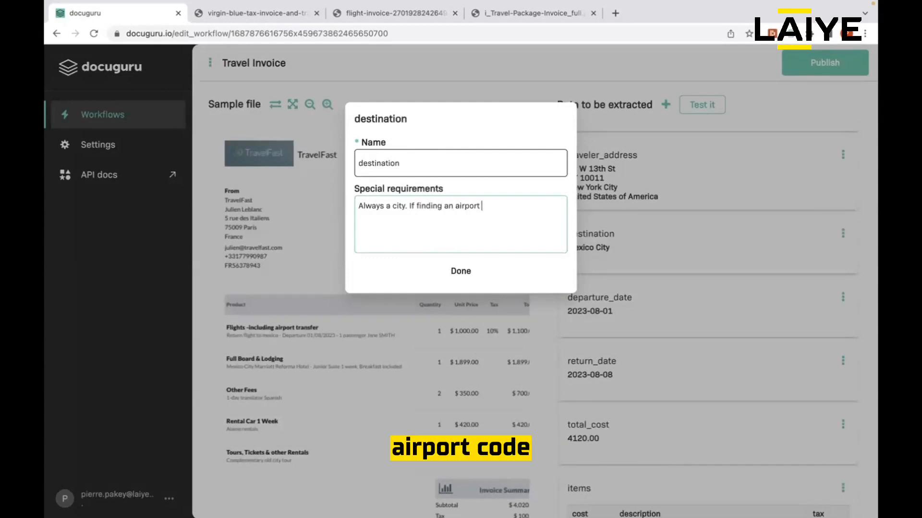
text( code )
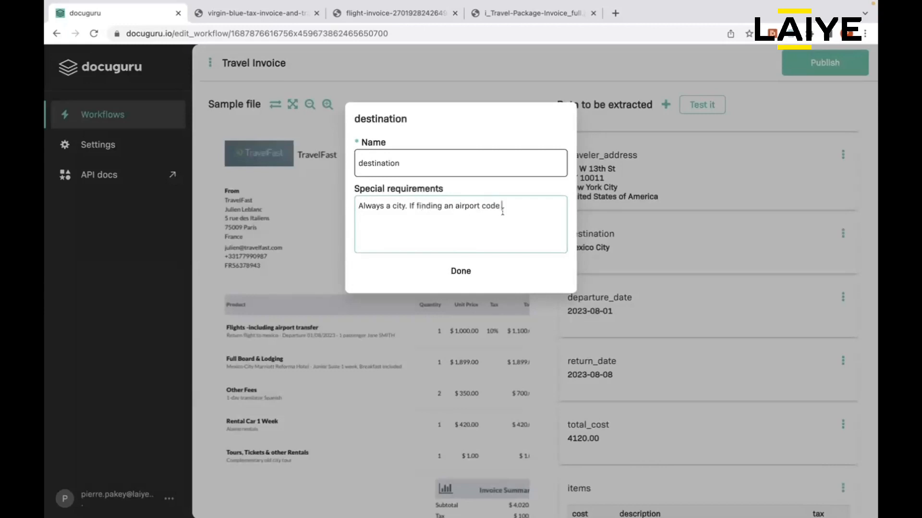
text(or air)
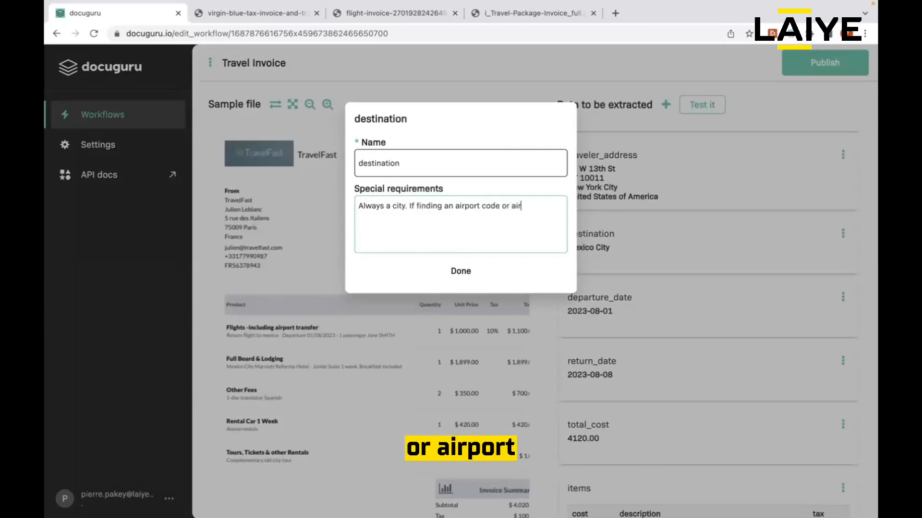
text(port, out)
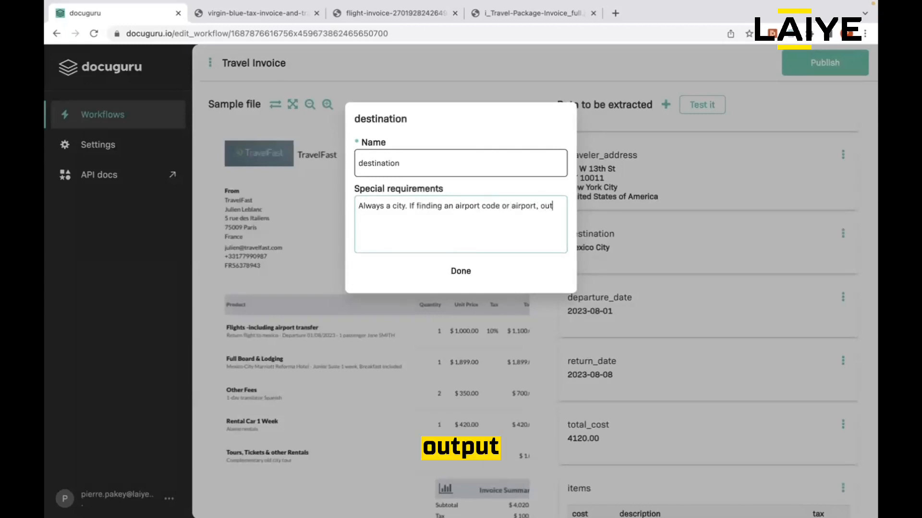
text(put th)
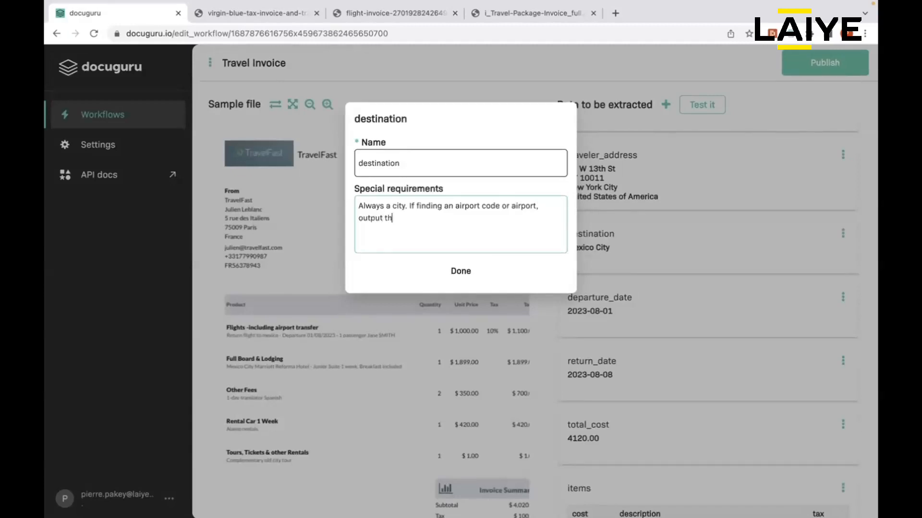
text(e nearest large city. CDG)
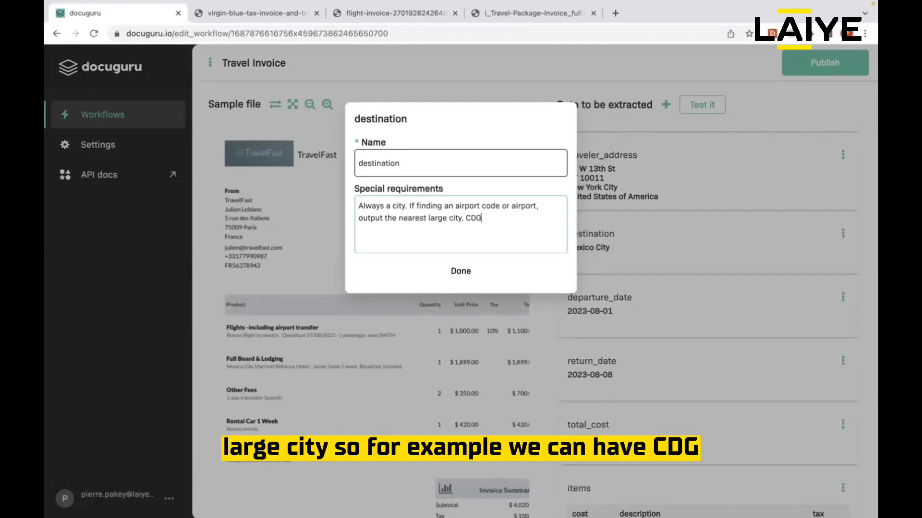
text( ->)
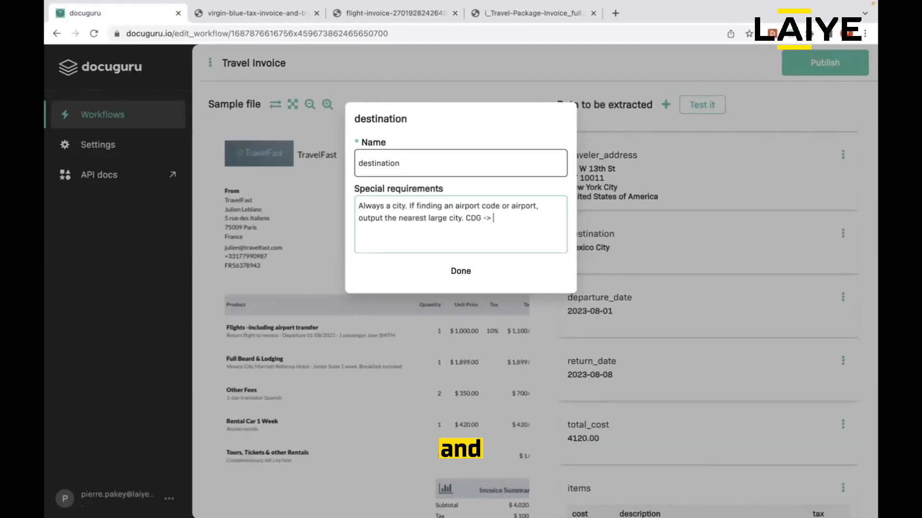
text( Par)
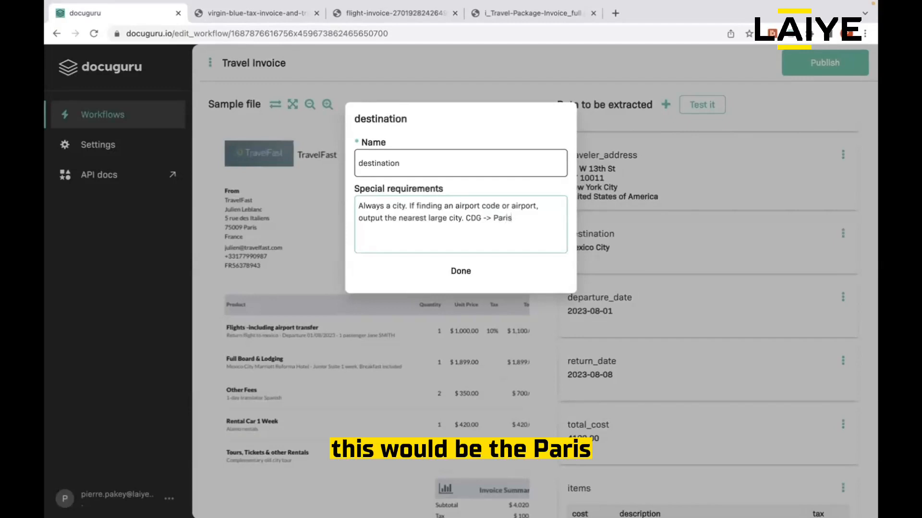
text(is)
click(462, 274)
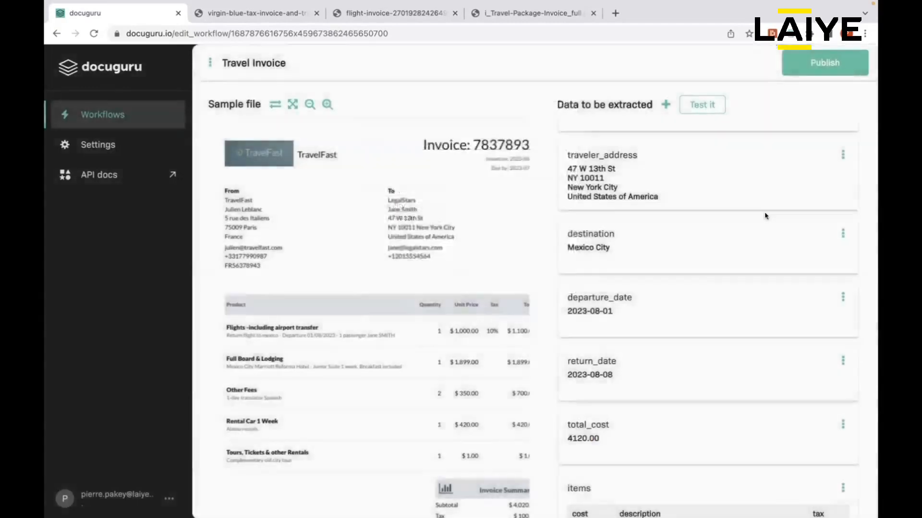
- Publish the updated Travel Invoice workflow and manually resubmit the four image invoices from the Travel Invoices folder for processing, leaving out the PDF
click(825, 62)
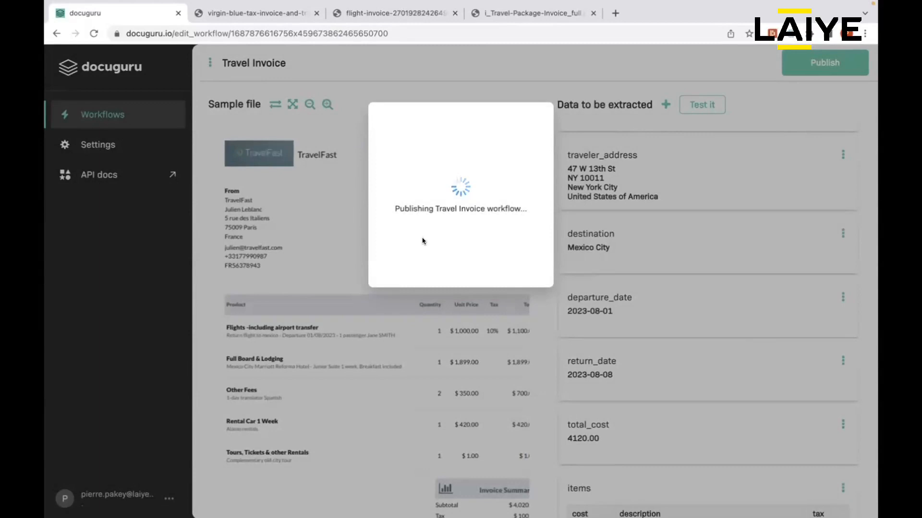
click(460, 250)
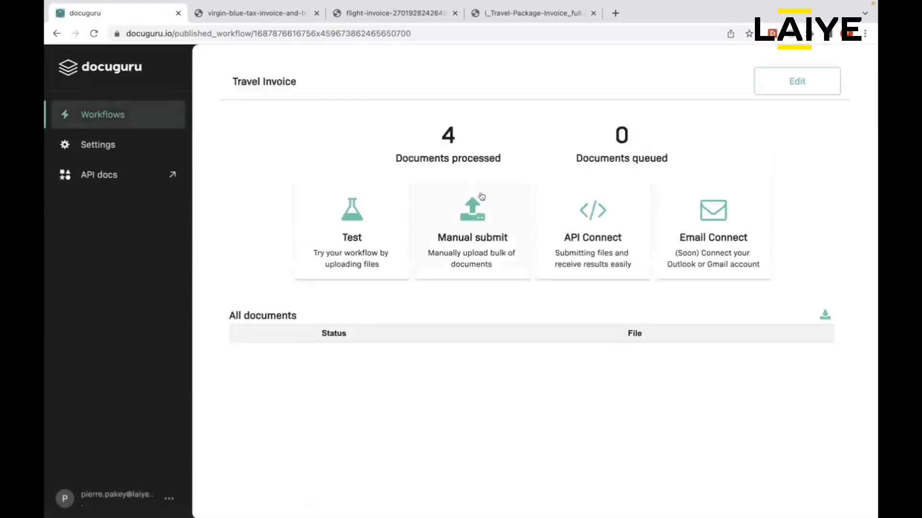
click(470, 220)
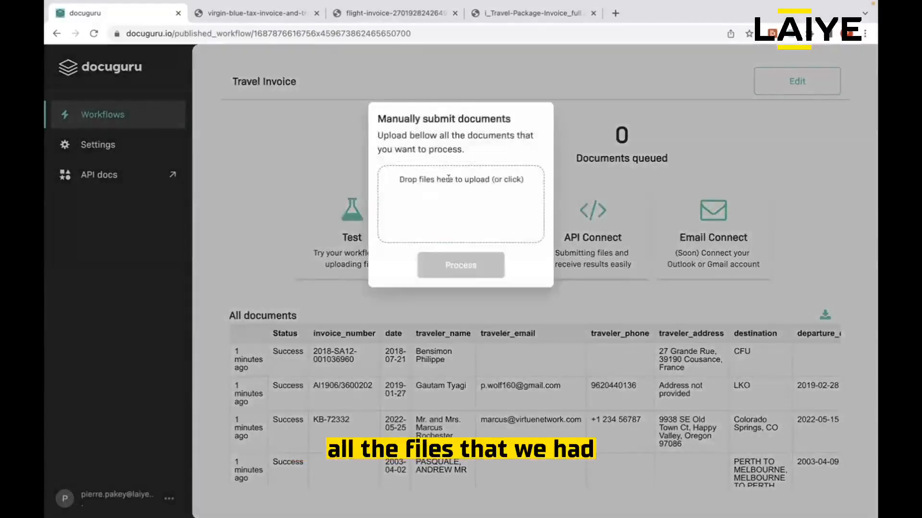
click(448, 180)
click(408, 219)
key(shift+Down)
key(shift+Down)
key(shift+Down)
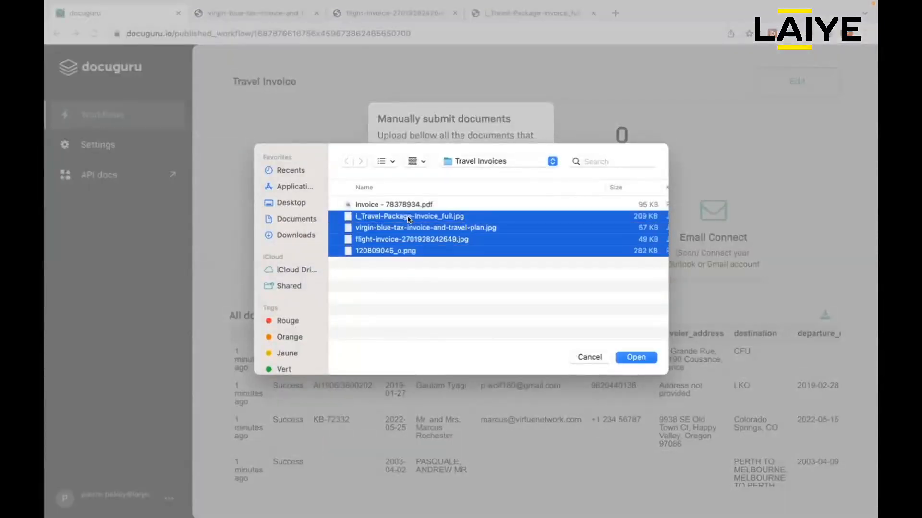
click(635, 358)
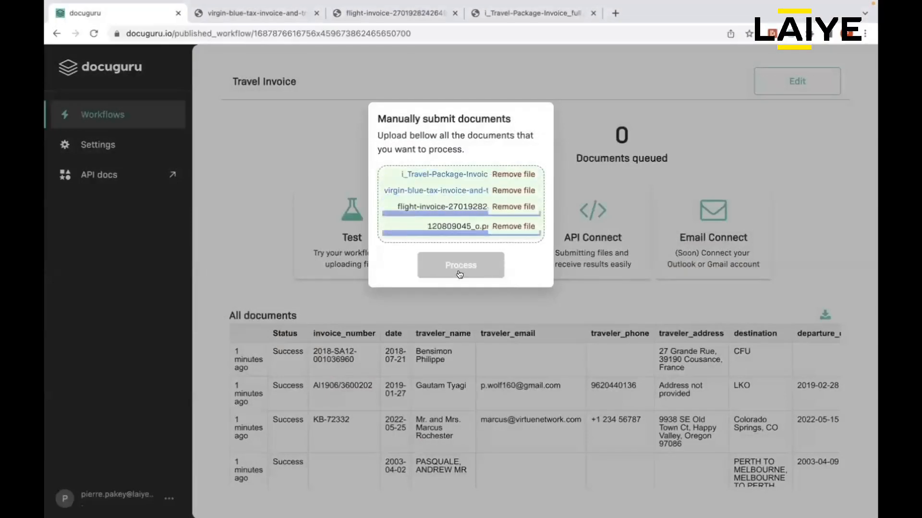
click(460, 274)
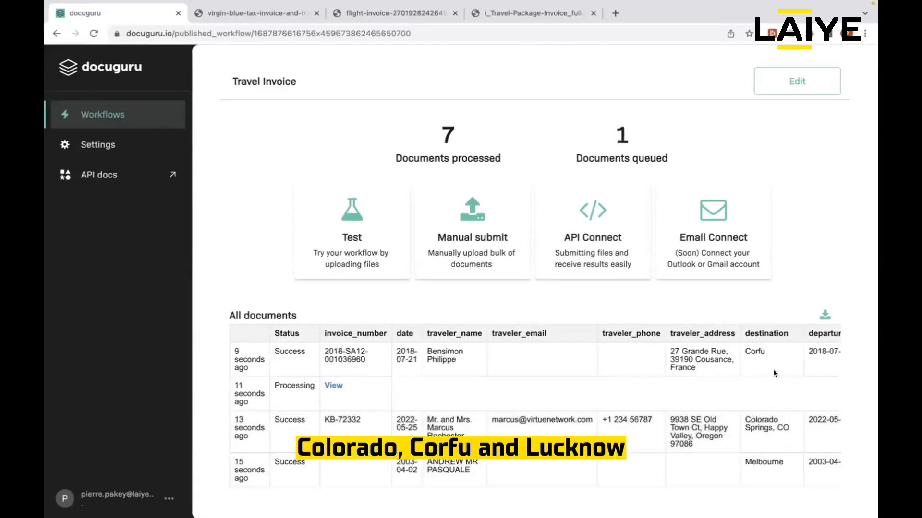
- Review the destination values of the newly processed invoices in the documents table
scroll(758, 396, down, 3)
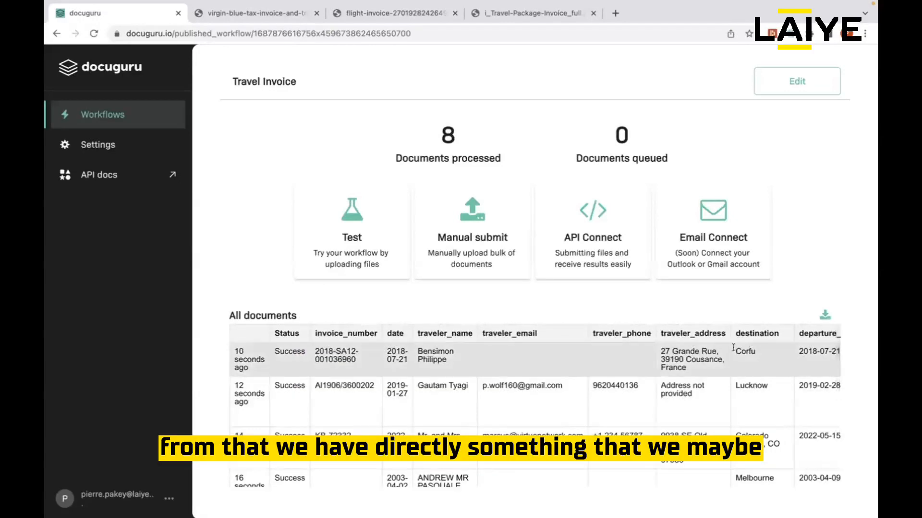
drag(737, 349, 765, 436)
click(765, 437)
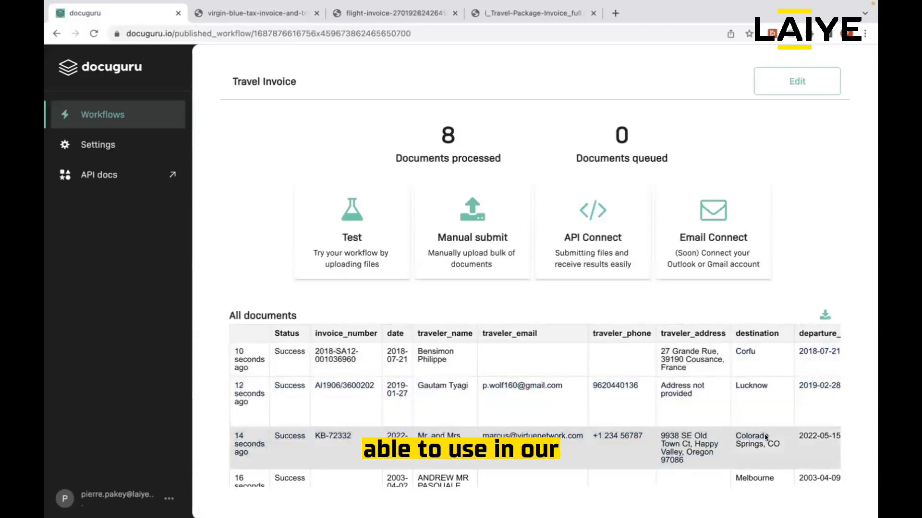
double_click(739, 351)
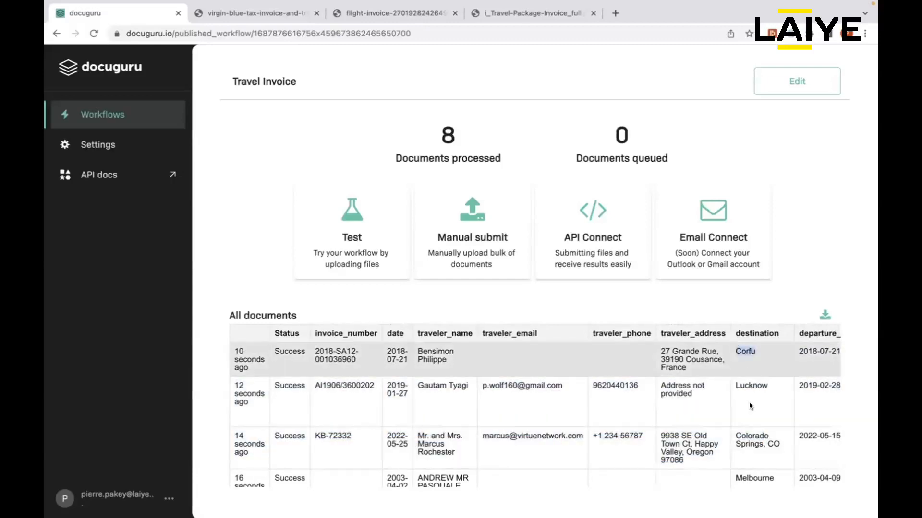
double_click(756, 384)
click(756, 383)
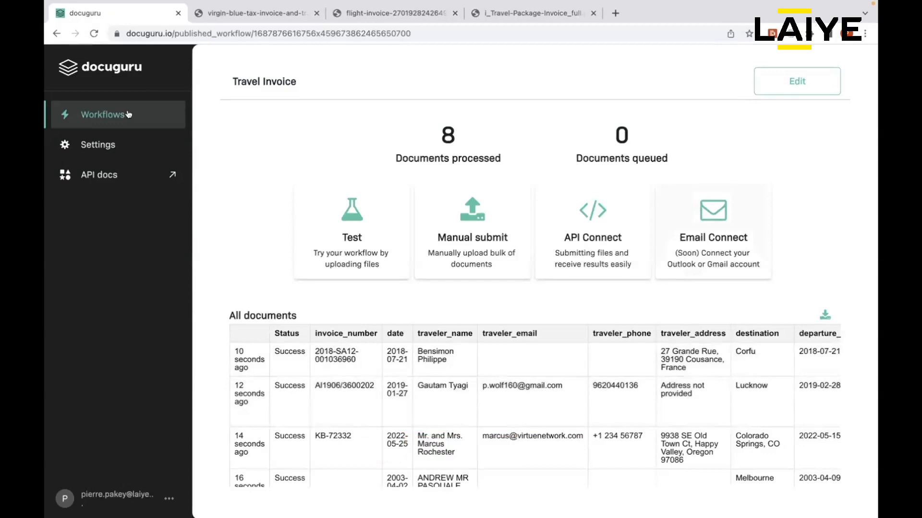
- Start a new workflow with Insurance Letter.jpeg from the Desktop folder as its sample file
click(89, 113)
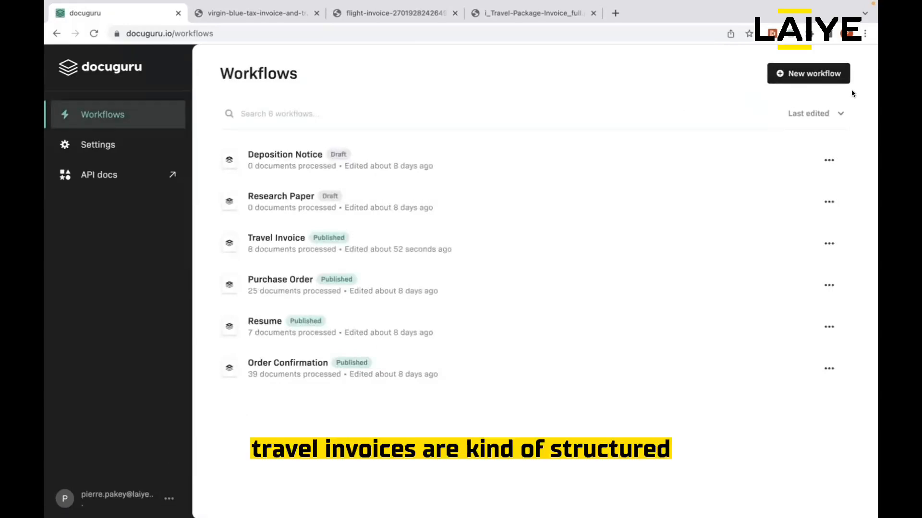
click(810, 75)
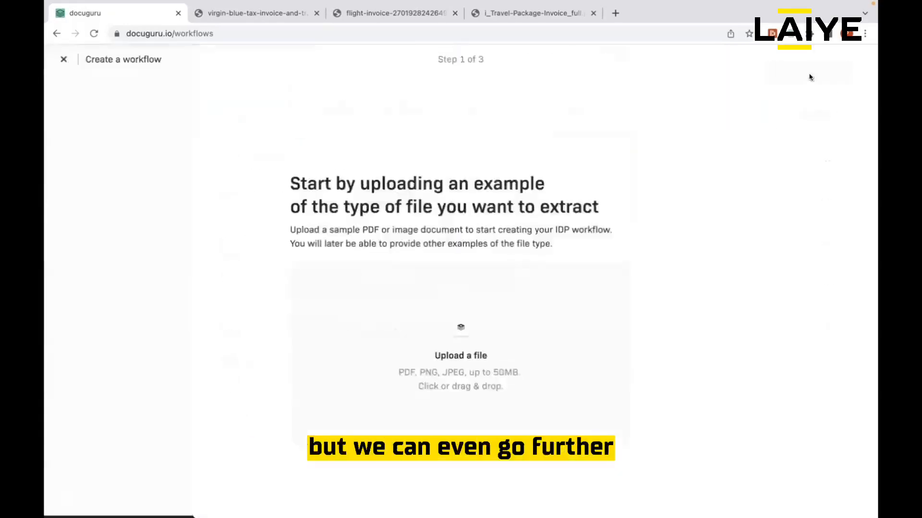
click(437, 328)
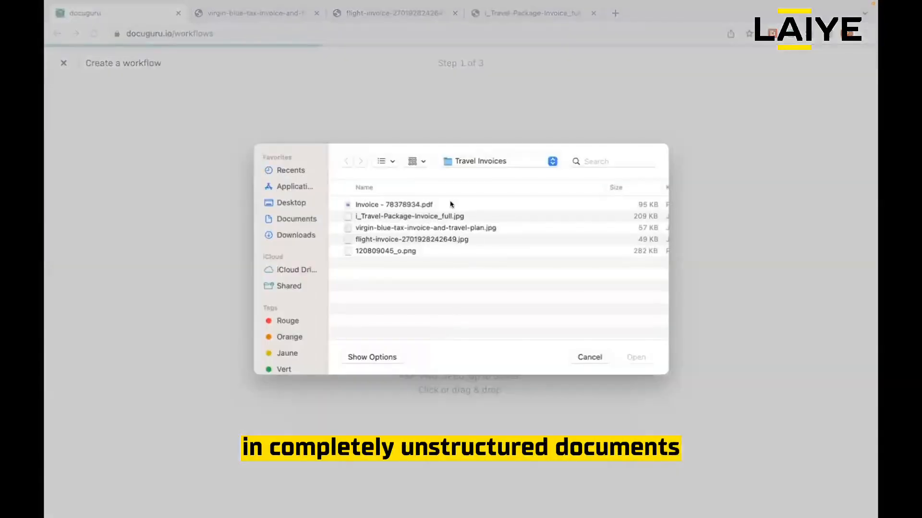
click(476, 162)
click(465, 175)
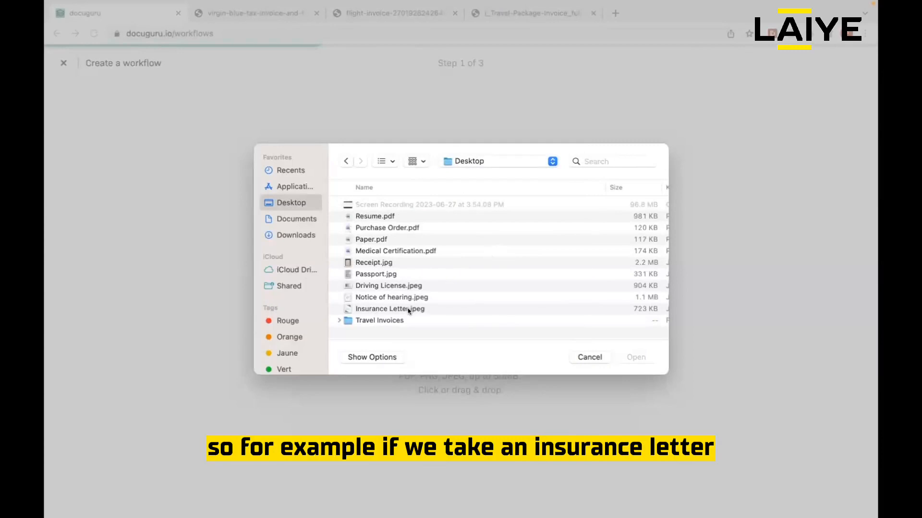
double_click(409, 310)
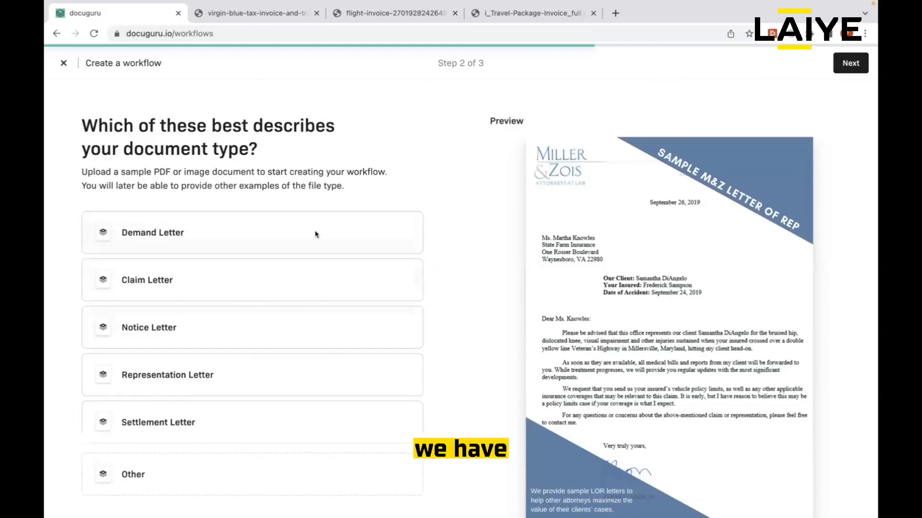
- Set the sample's document type to Claim Letter and proceed to choosing the data to extract
scroll(322, 320, down, 1)
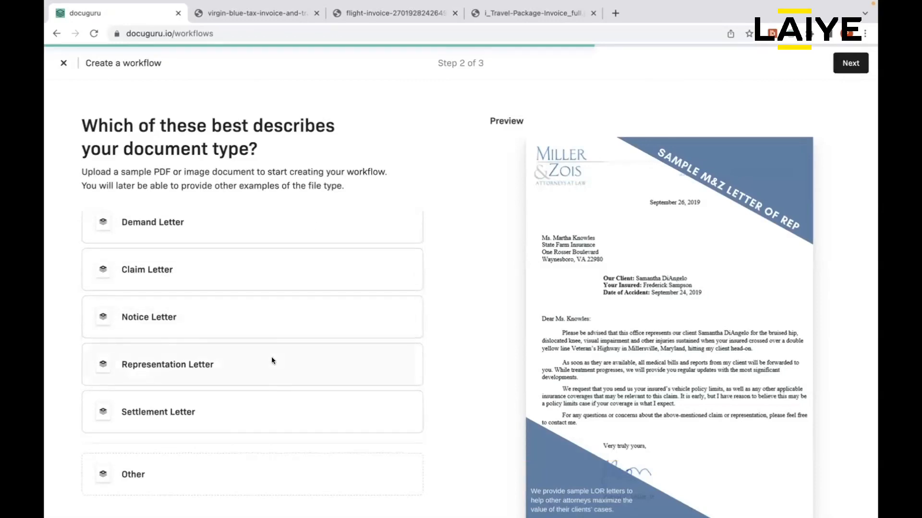
scroll(271, 358, up, 1)
click(296, 285)
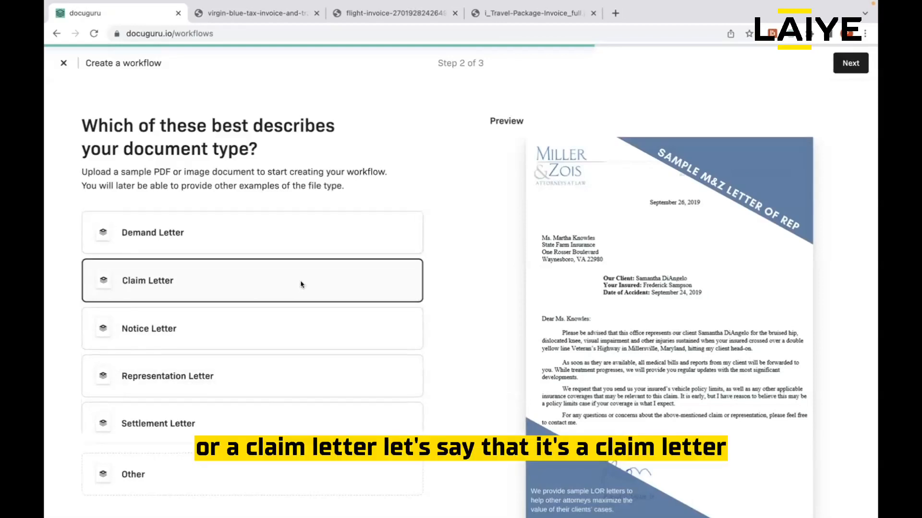
click(848, 62)
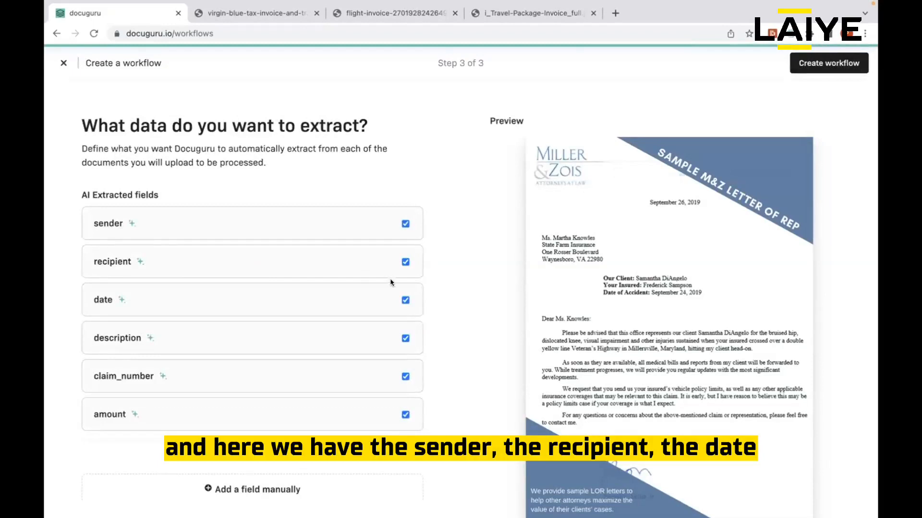
- Exclude the date, description, claim_number and amount fields from extraction, keeping only sender and recipient
click(405, 300)
click(406, 339)
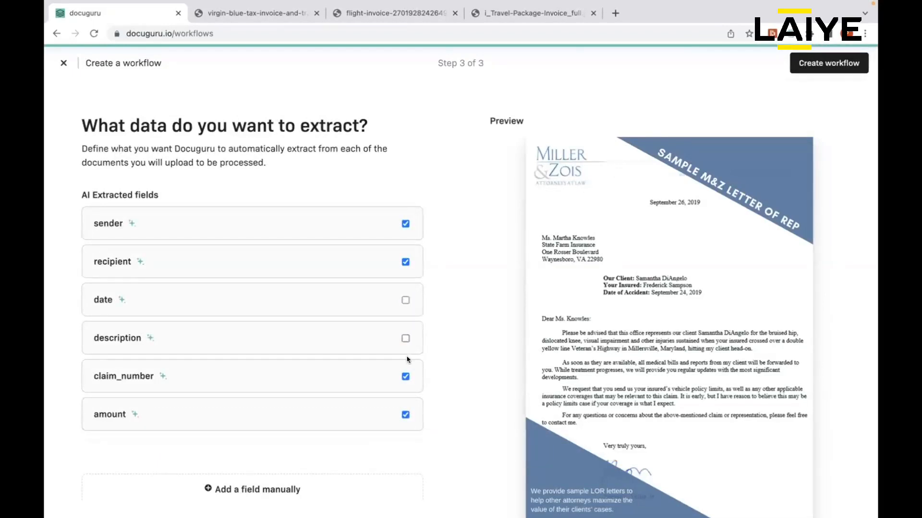
click(407, 377)
click(406, 415)
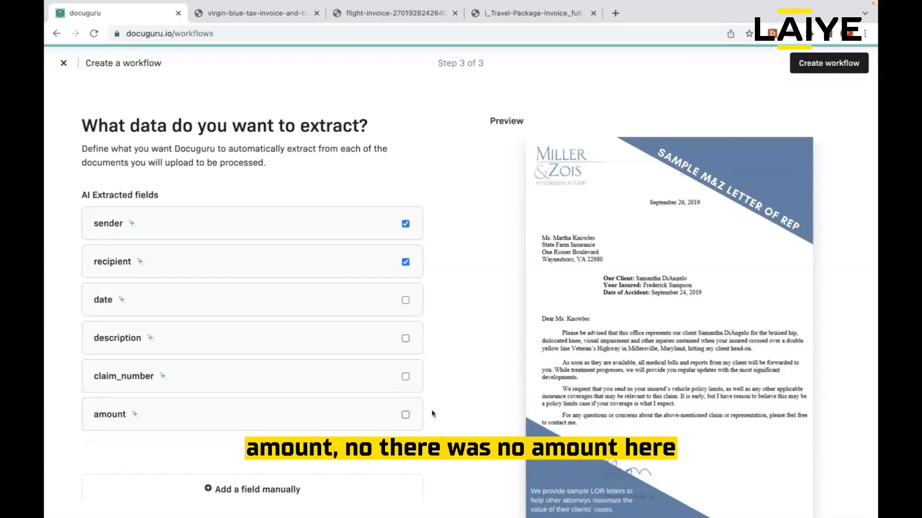
- Add a custom field named "injuries" to the data to extract and create the Claim Letter workflow
click(275, 487)
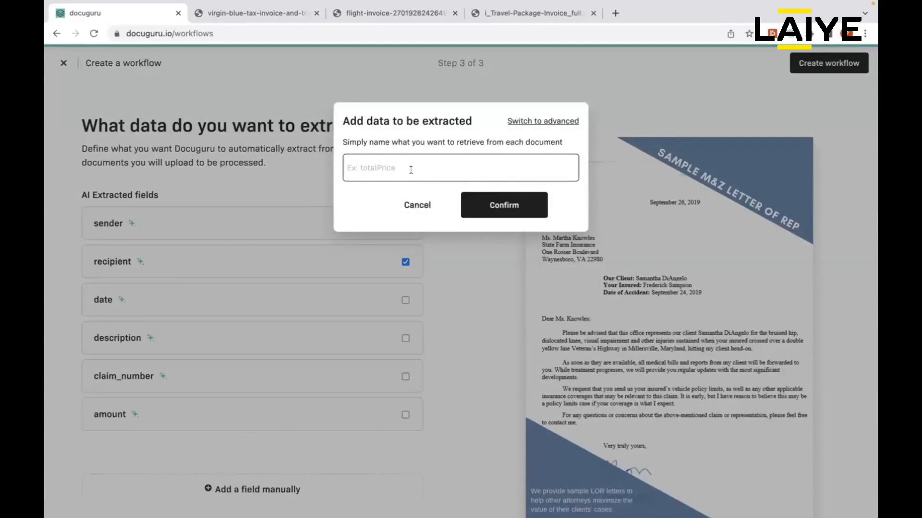
text(injuries)
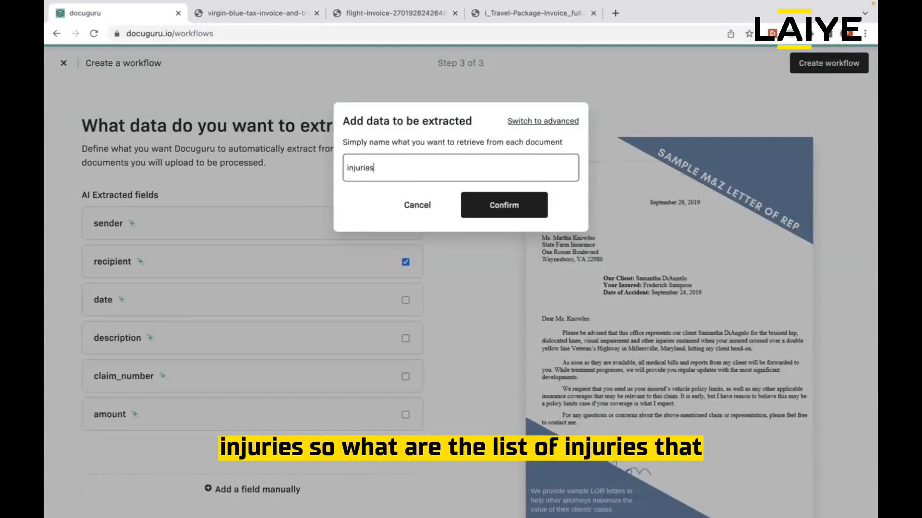
click(492, 204)
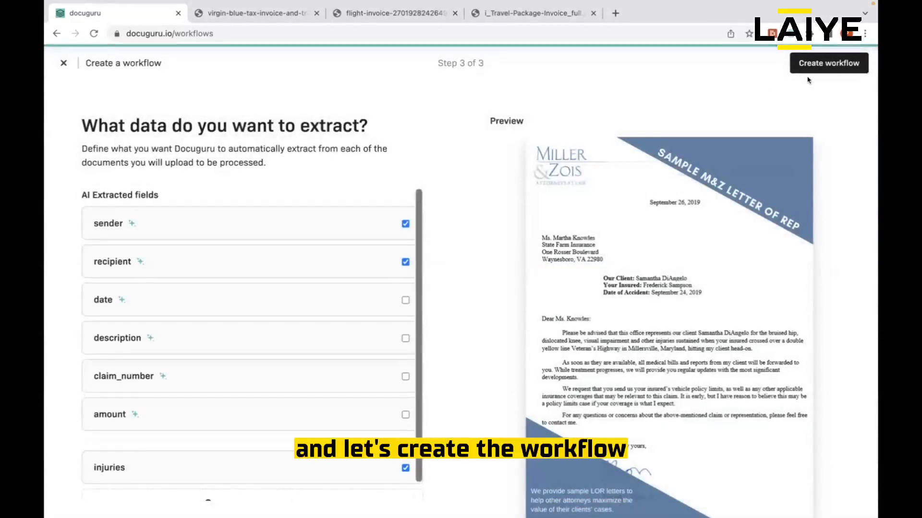
click(822, 69)
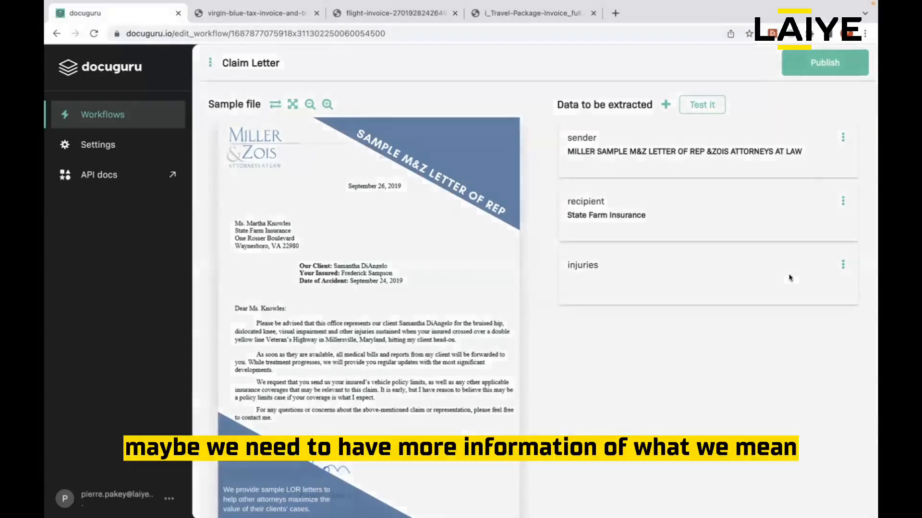
- Delete the injuries field from the Claim Letter workflow
click(789, 278)
click(465, 273)
click(843, 265)
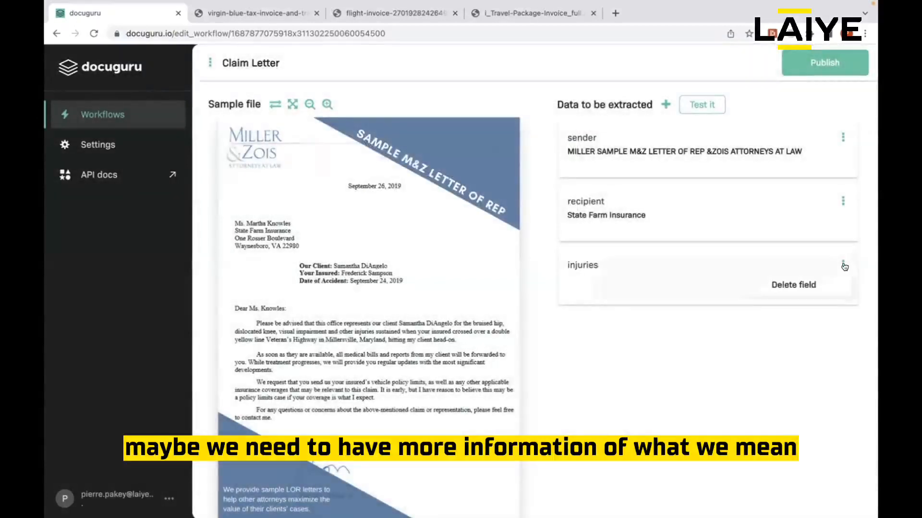
click(802, 284)
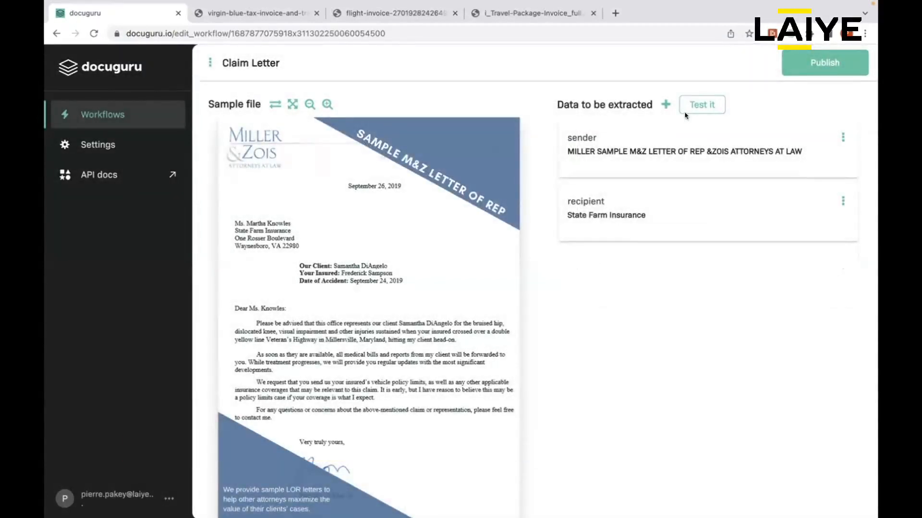
- Add a List / Table field named "all_inuries" with a "description" property to the Claim Letter workflow
click(665, 104)
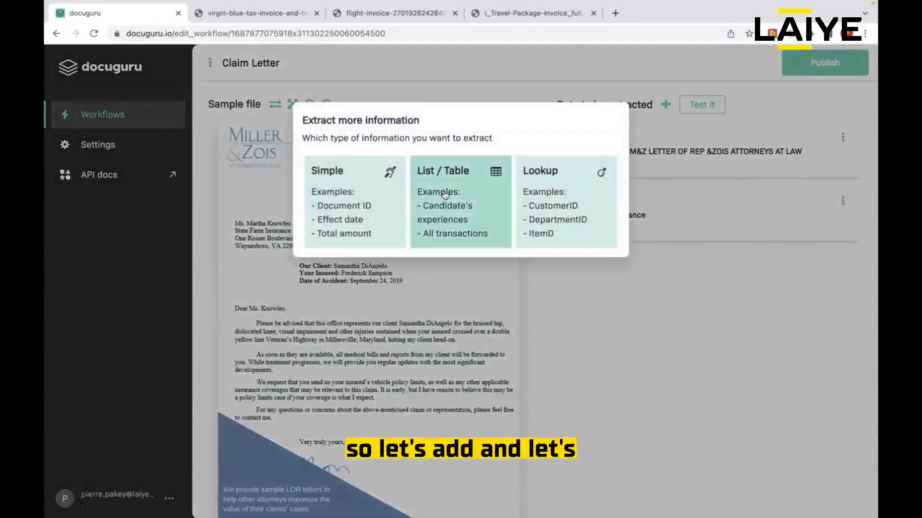
click(444, 194)
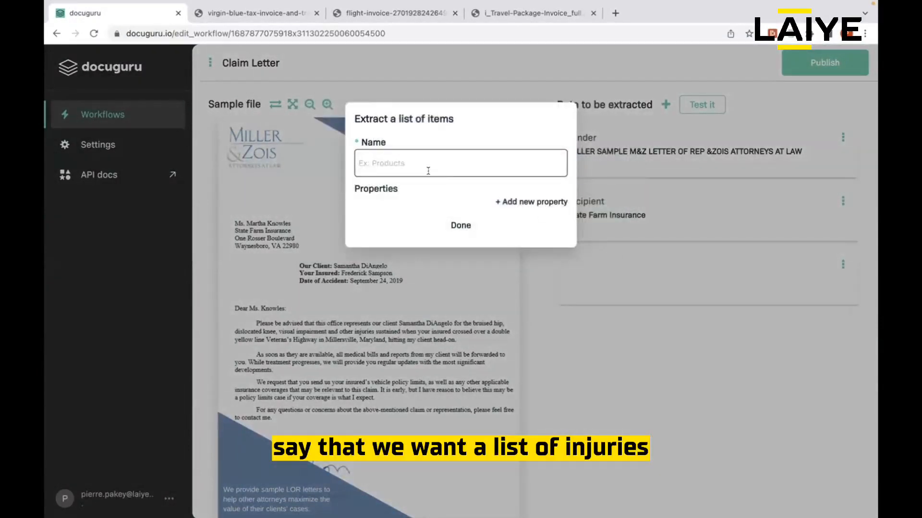
text(all_)
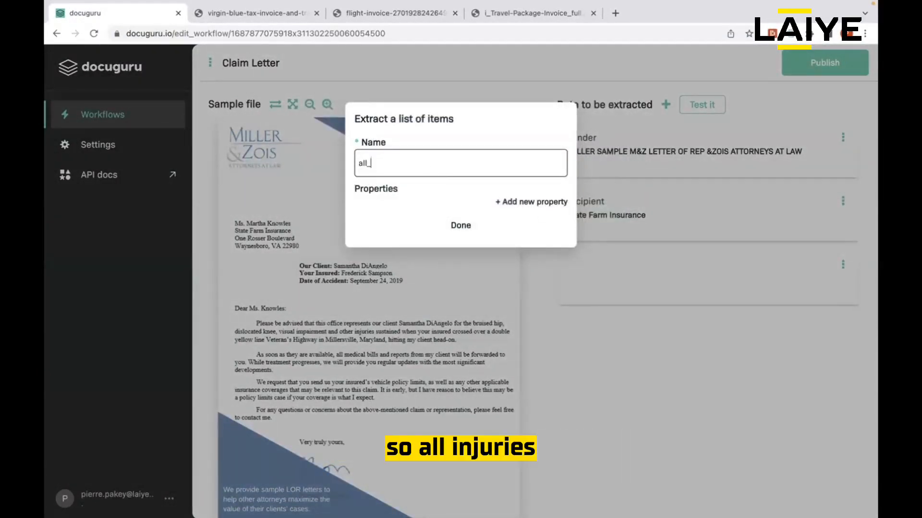
text(inuries)
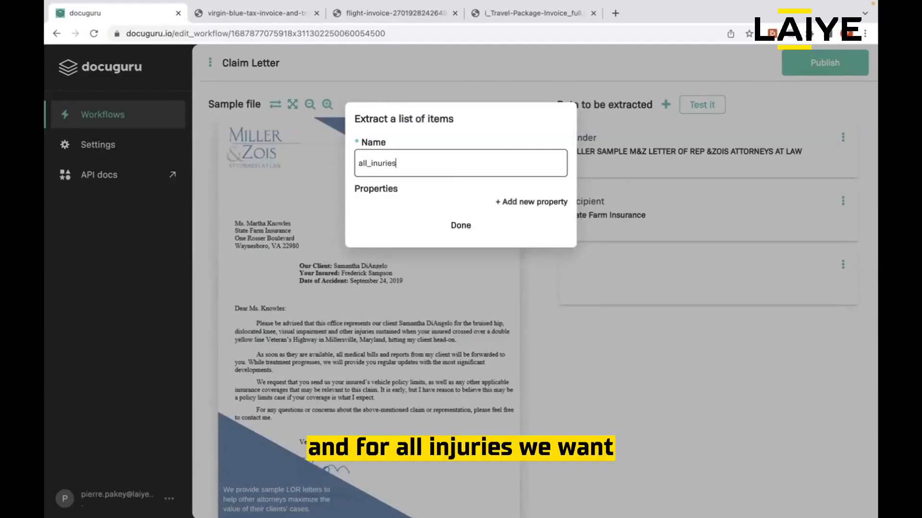
click(526, 202)
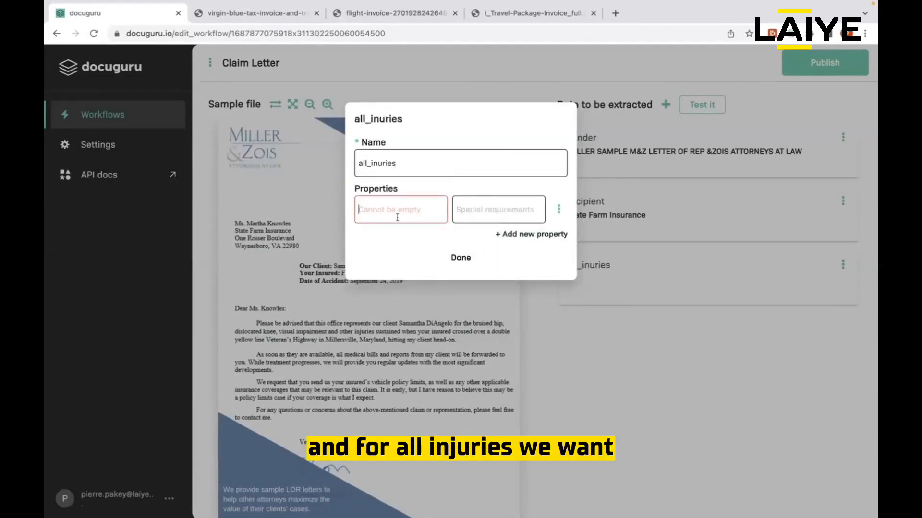
text(descri)
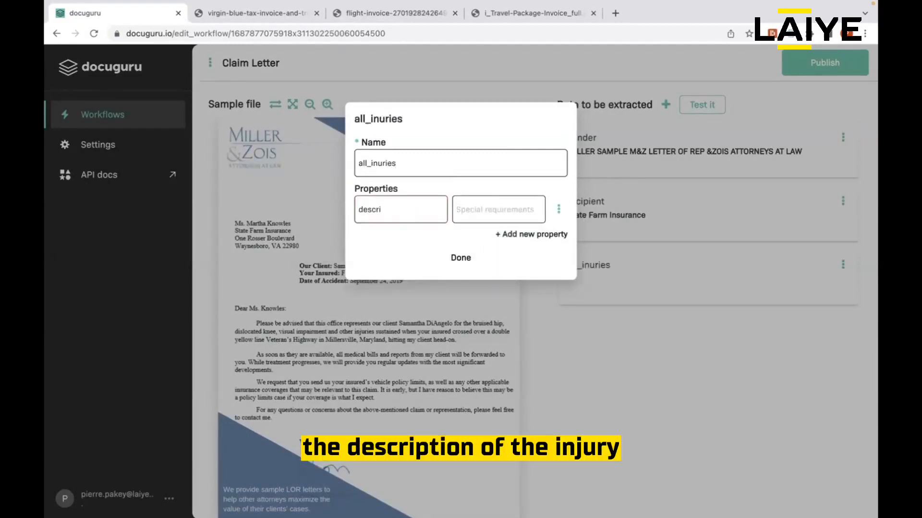
text(tption)
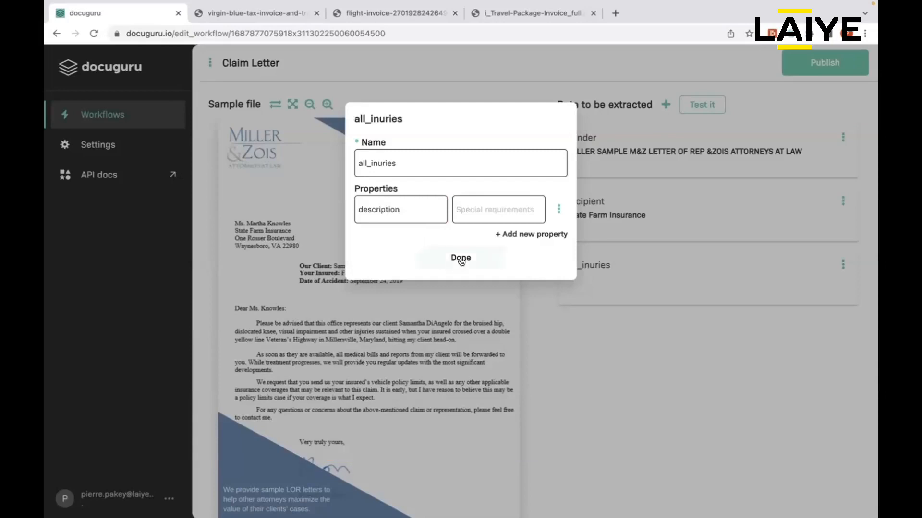
click(460, 258)
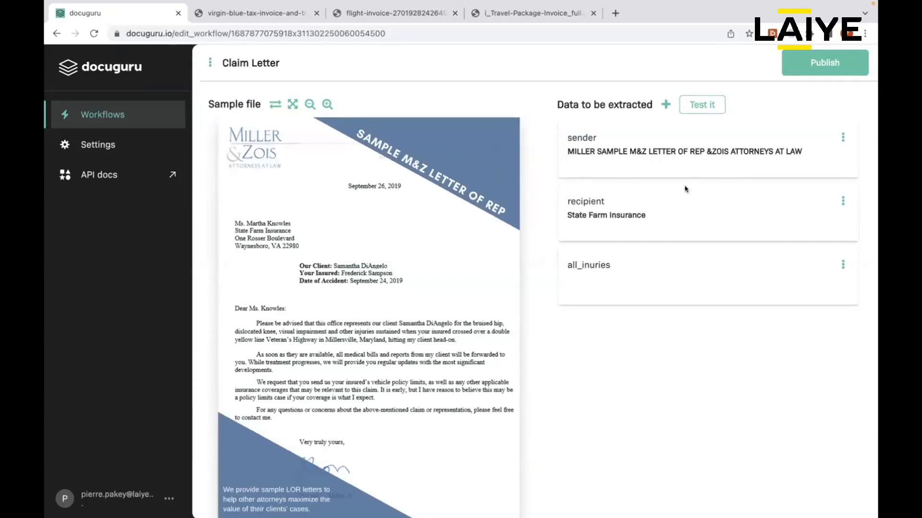
click(689, 278)
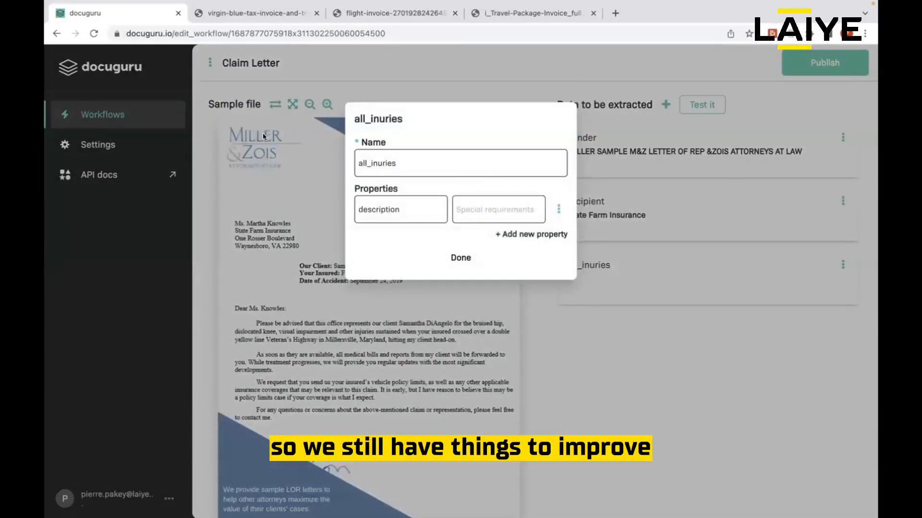
click(463, 258)
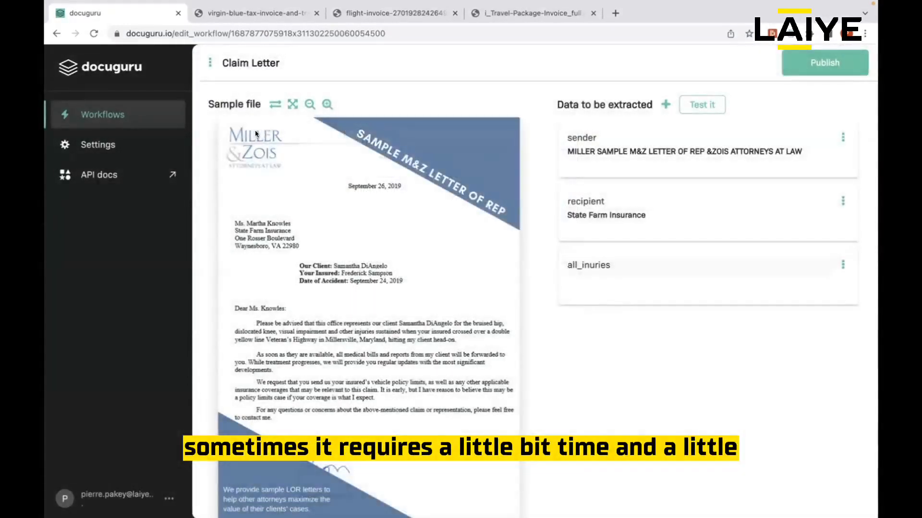
click(649, 260)
click(455, 267)
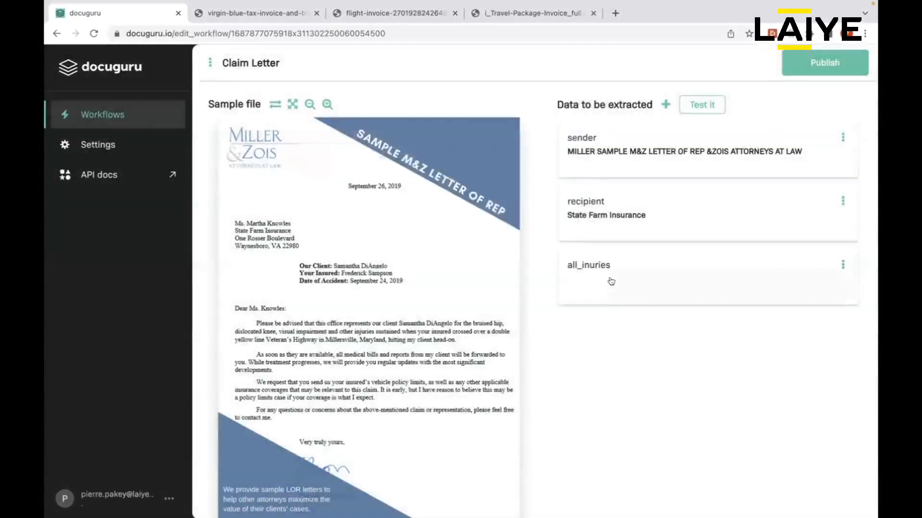
- Correct the name of the "all_inuries" list field to "all_injuries" and save the field
click(609, 277)
click(375, 163)
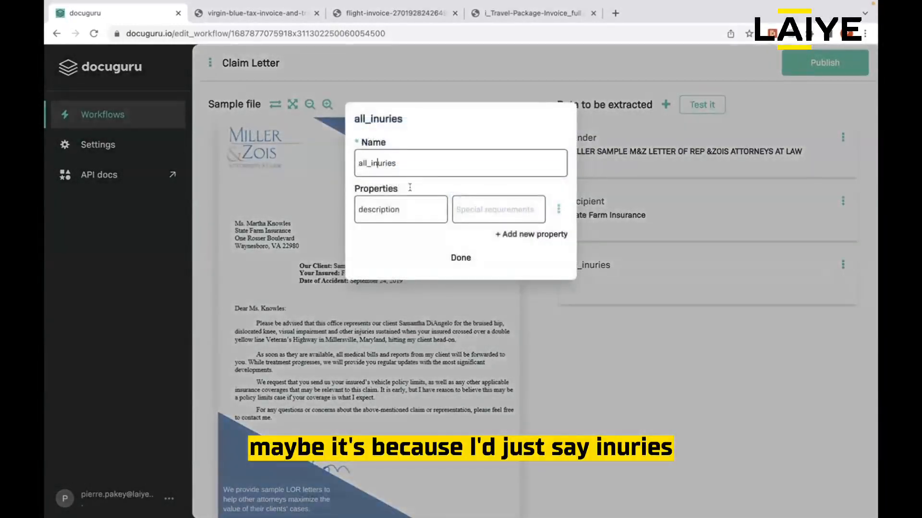
text(j)
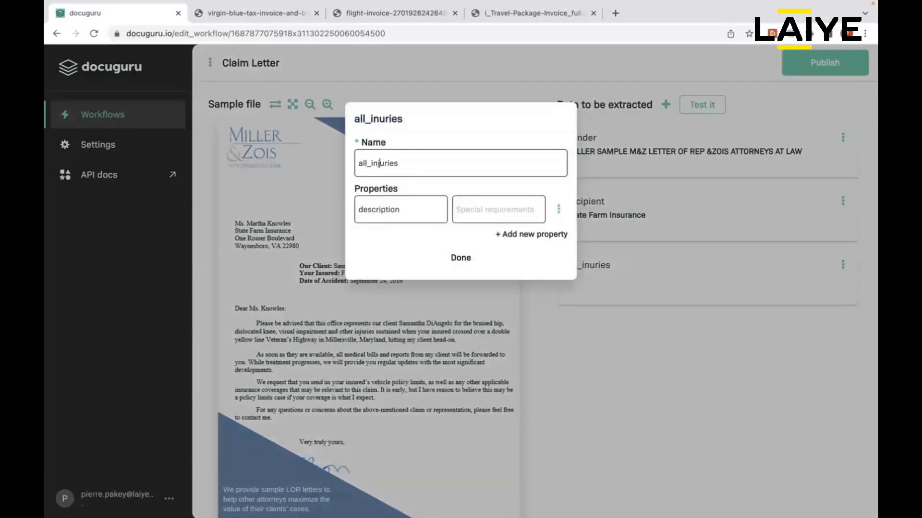
click(461, 264)
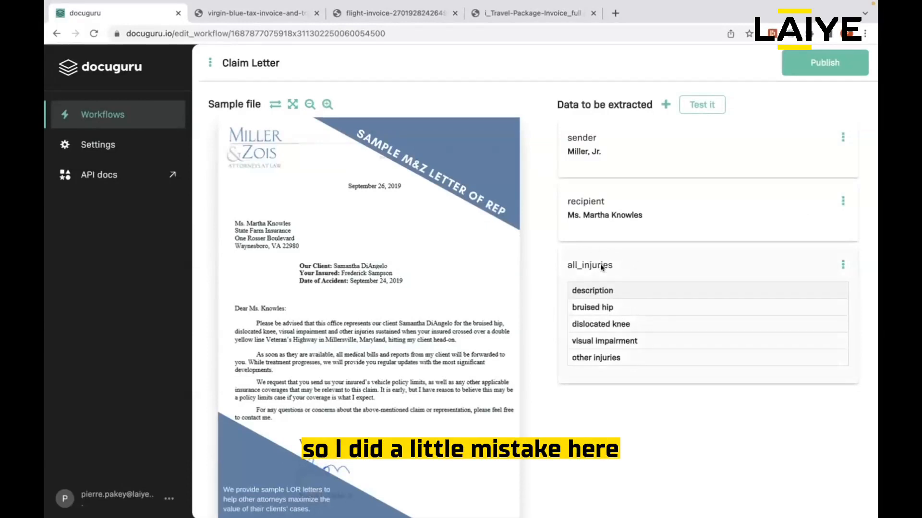
- Start a new workflow from the workflow list, upload the sample resume file and look through its preview
click(117, 116)
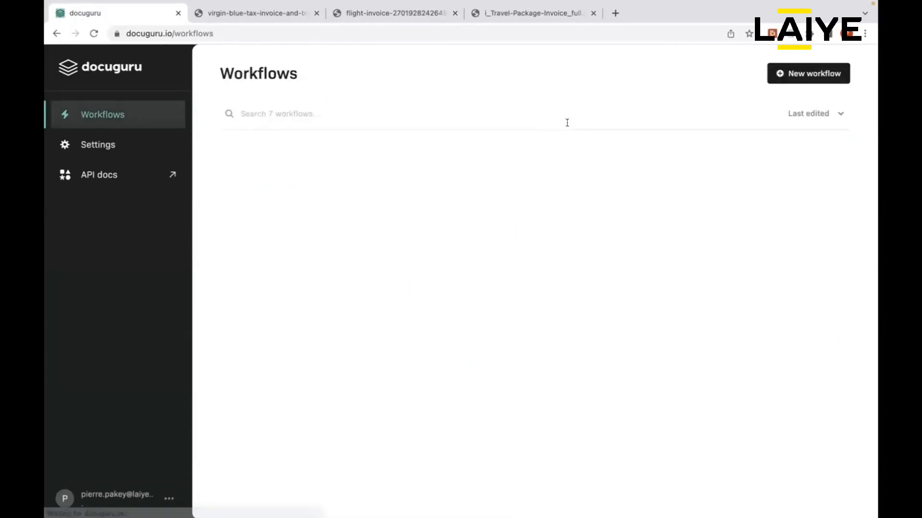
click(816, 74)
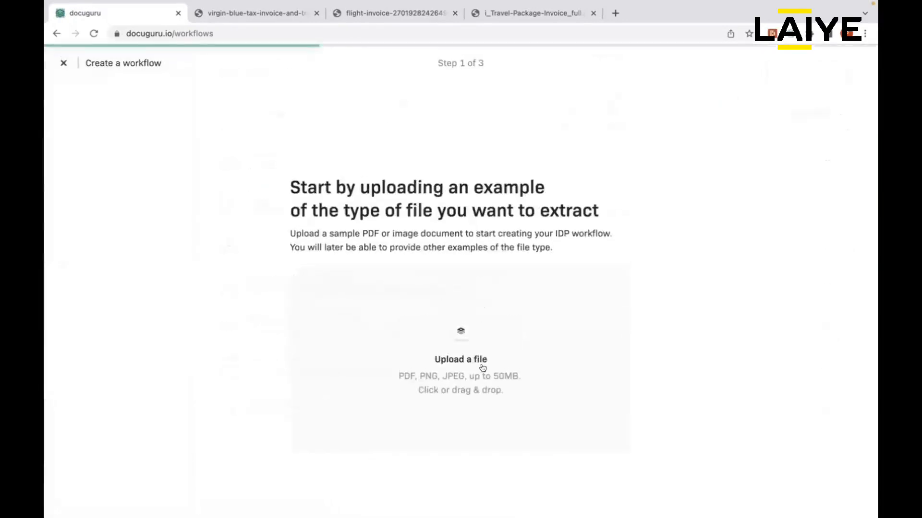
click(483, 368)
double_click(381, 213)
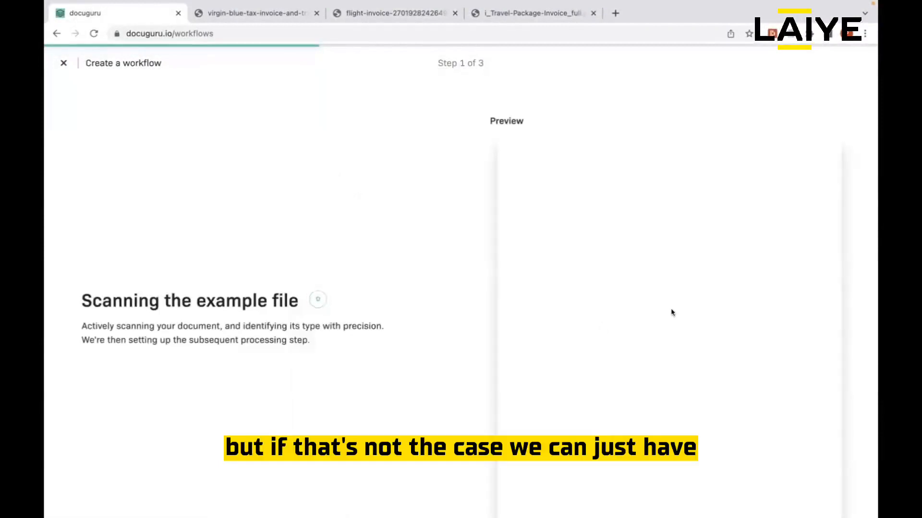
scroll(671, 308, down, 5)
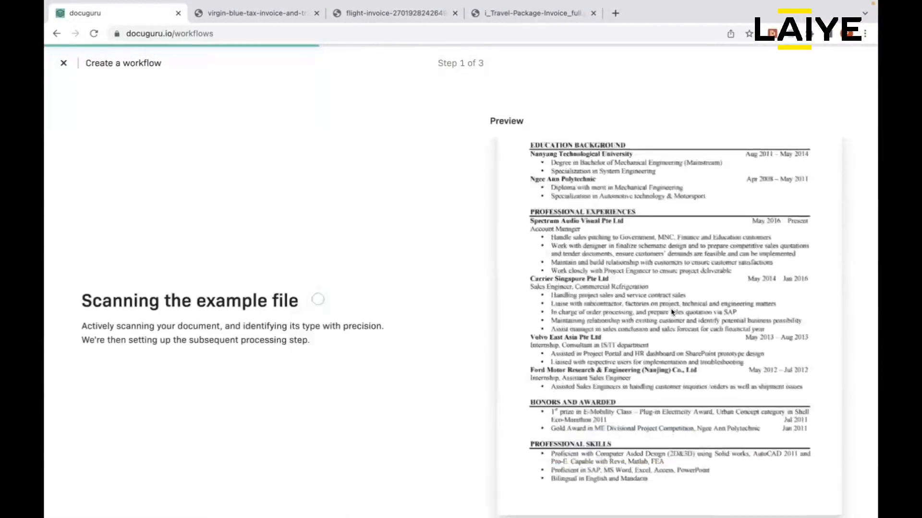
scroll(580, 323, up, 5)
scroll(580, 323, down, 3)
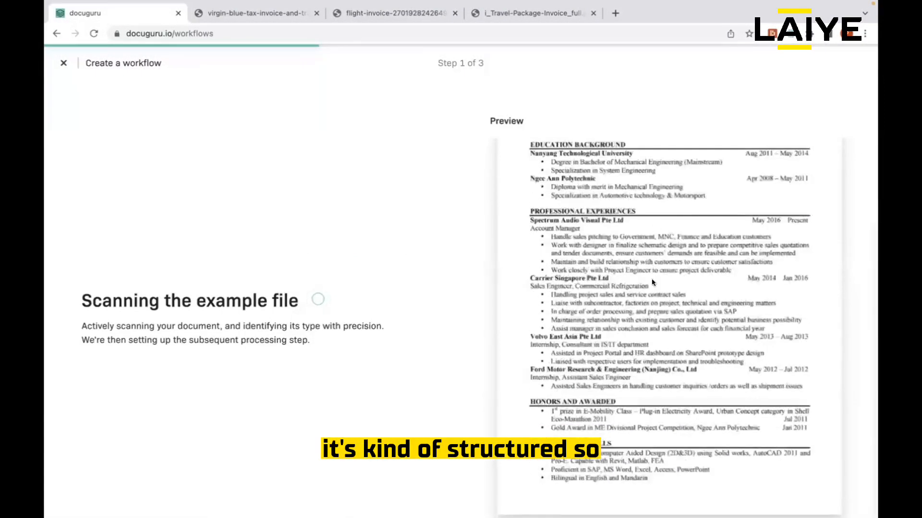
- Choose Resume as the document type and create the workflow with all AI-suggested fields kept
click(236, 241)
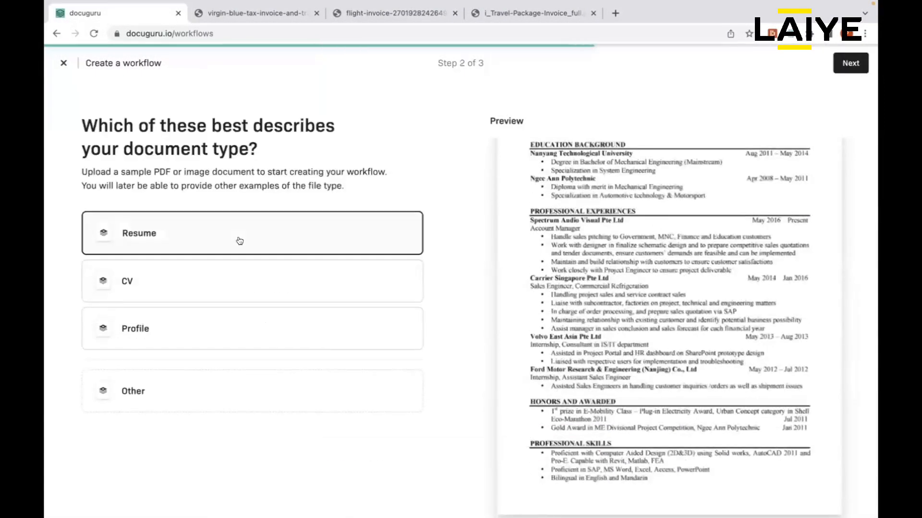
click(850, 62)
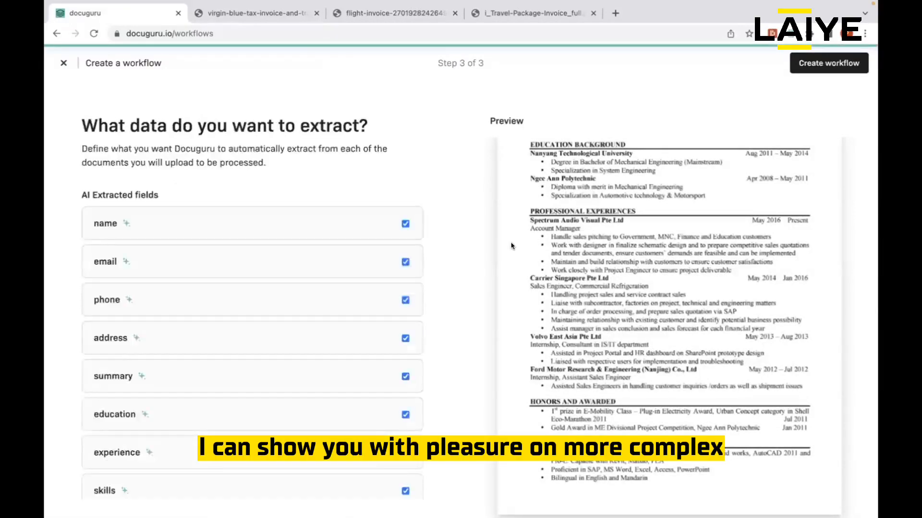
scroll(361, 342, down, 5)
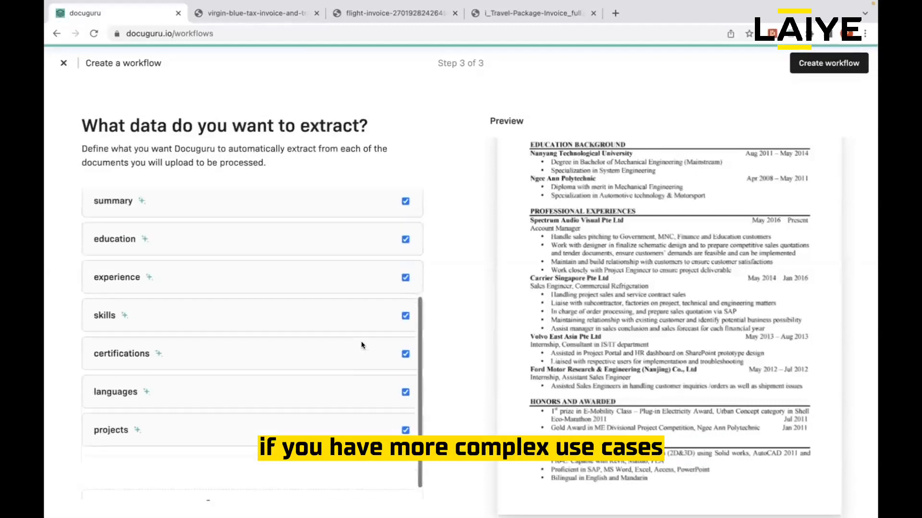
scroll(361, 345, up, 5)
click(824, 70)
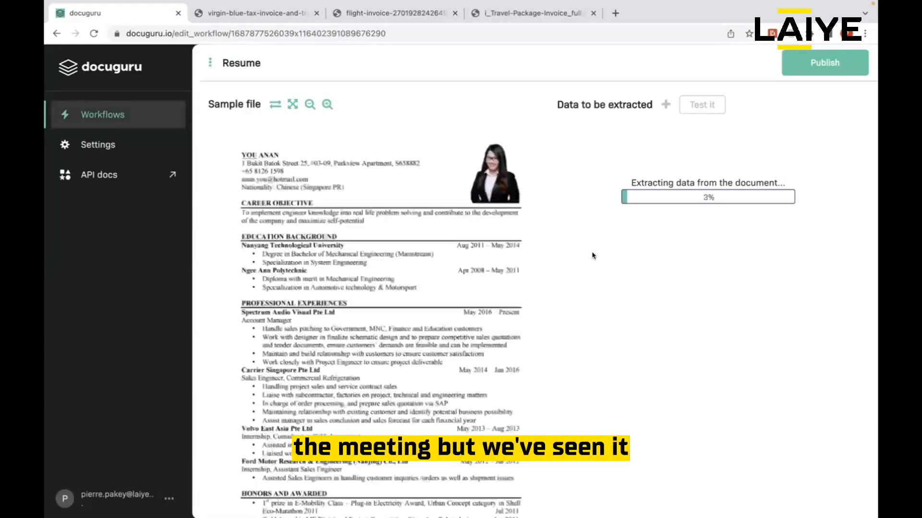
click(309, 104)
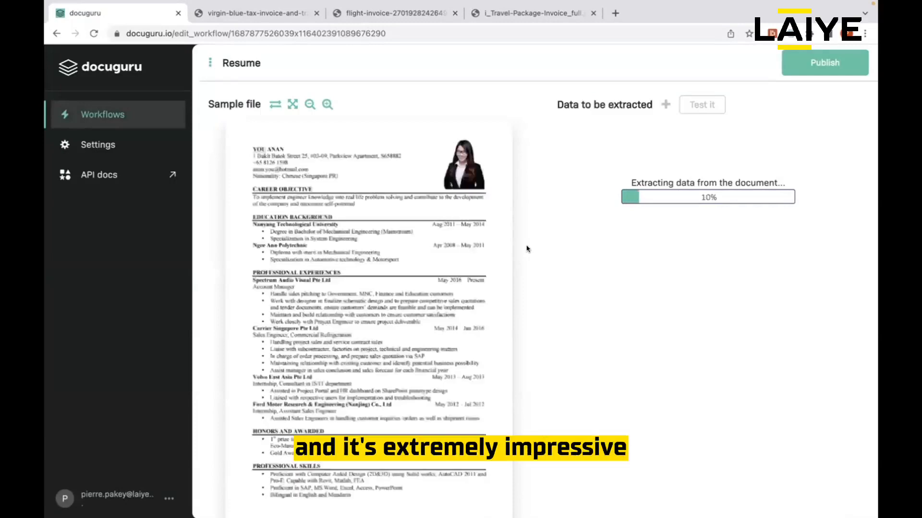